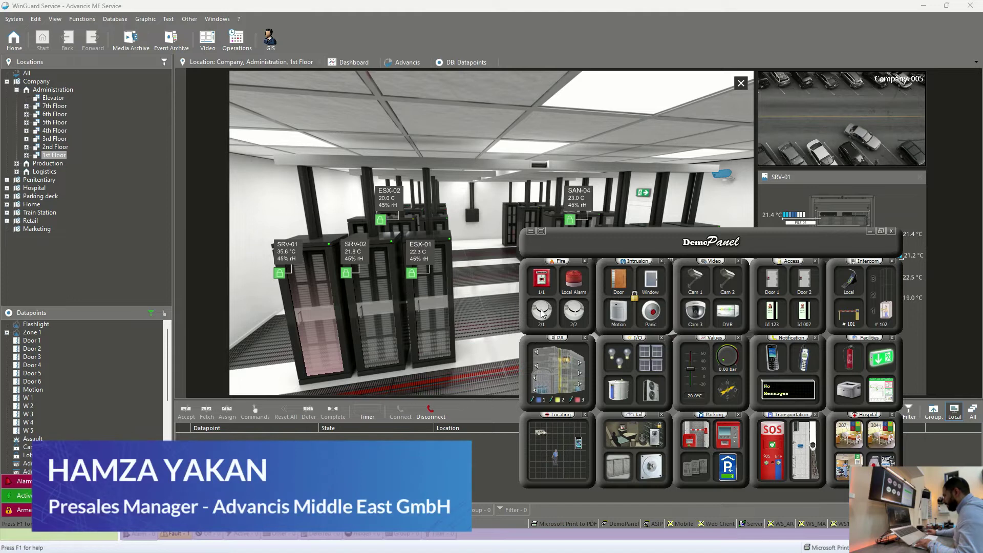
- Activate fire detector 2/1 in DemoPanel to trigger the Zone 2 Engineering Room fire alarm
right_click(543, 314)
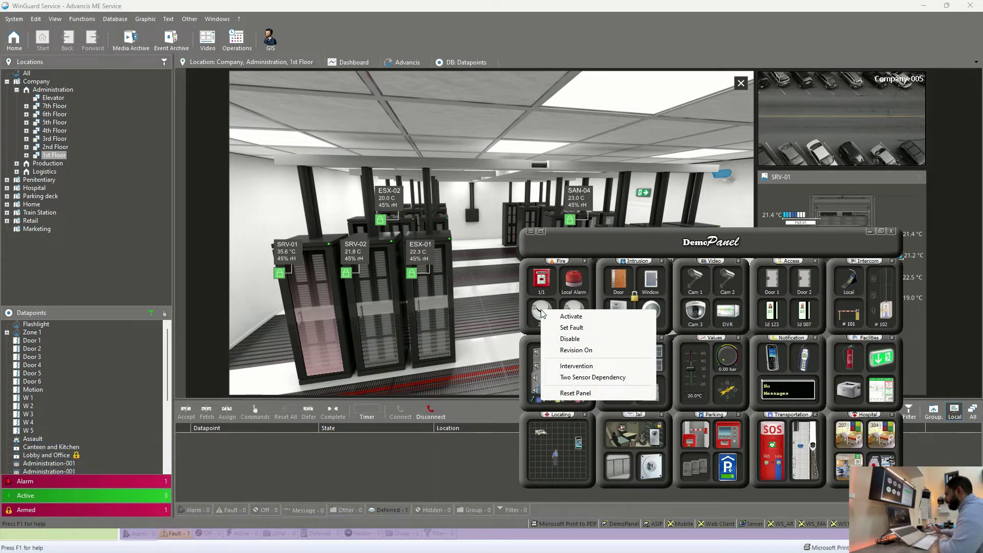
click(557, 318)
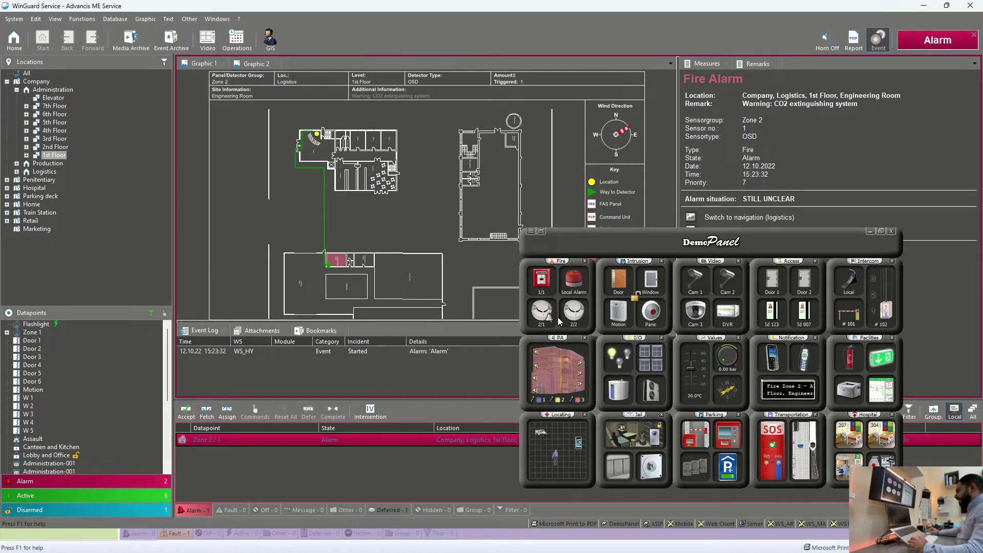
- Accept the Zone 2 fire alarm and move DemoPanel clear of the alarm details
click(186, 411)
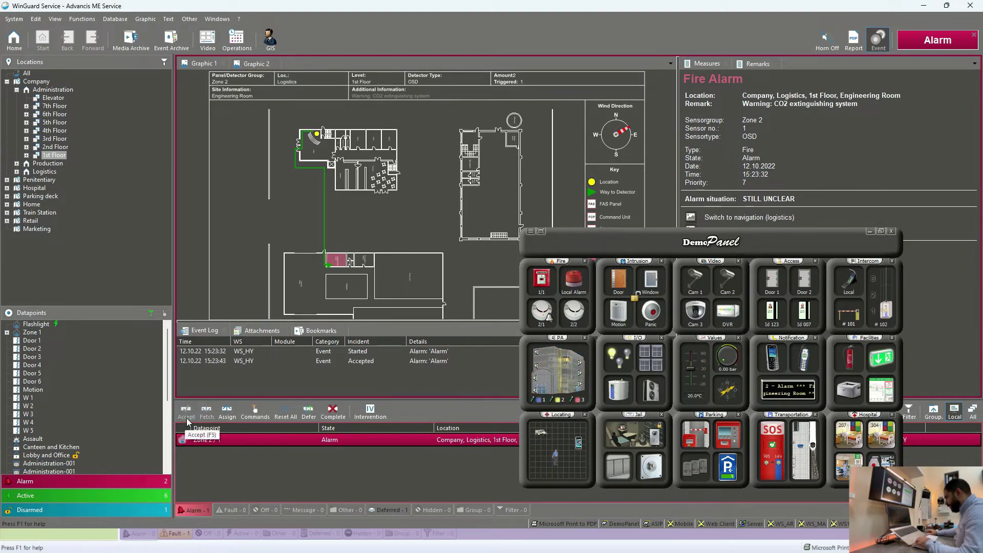
drag(781, 243, 774, 178)
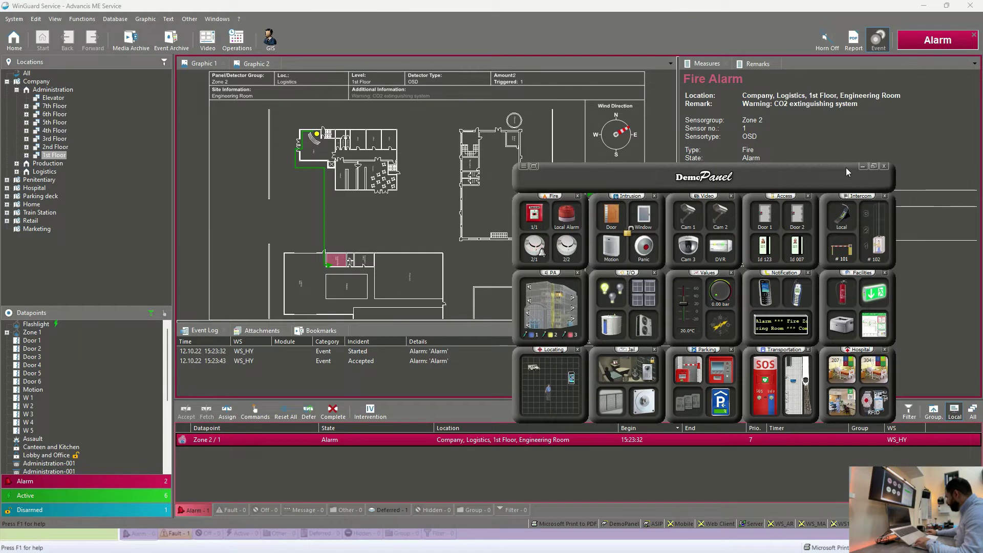
drag(606, 210, 702, 271)
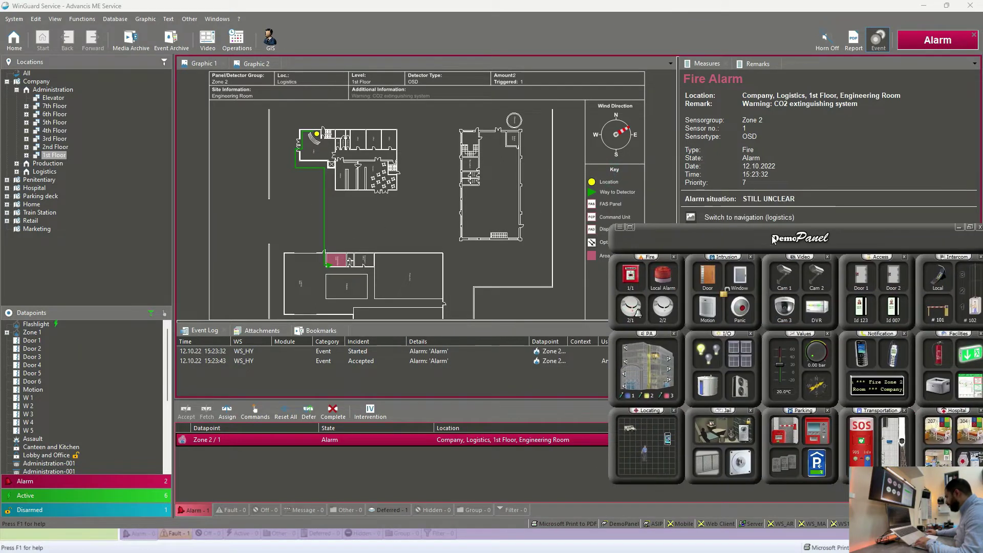
drag(773, 240, 646, 197)
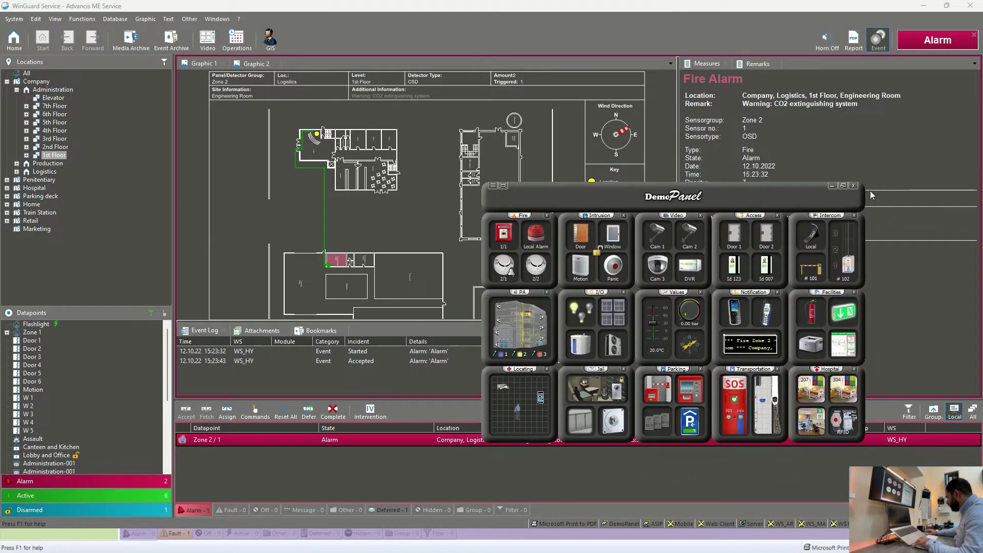
- Maximize the DemoPanel window, then restore it to normal size
click(843, 187)
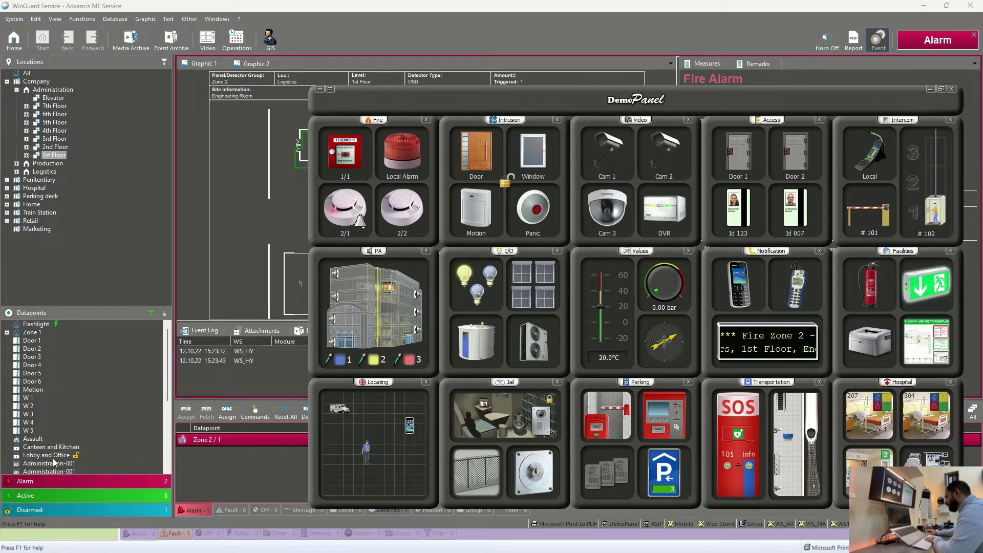
scroll(53, 453, down, 1)
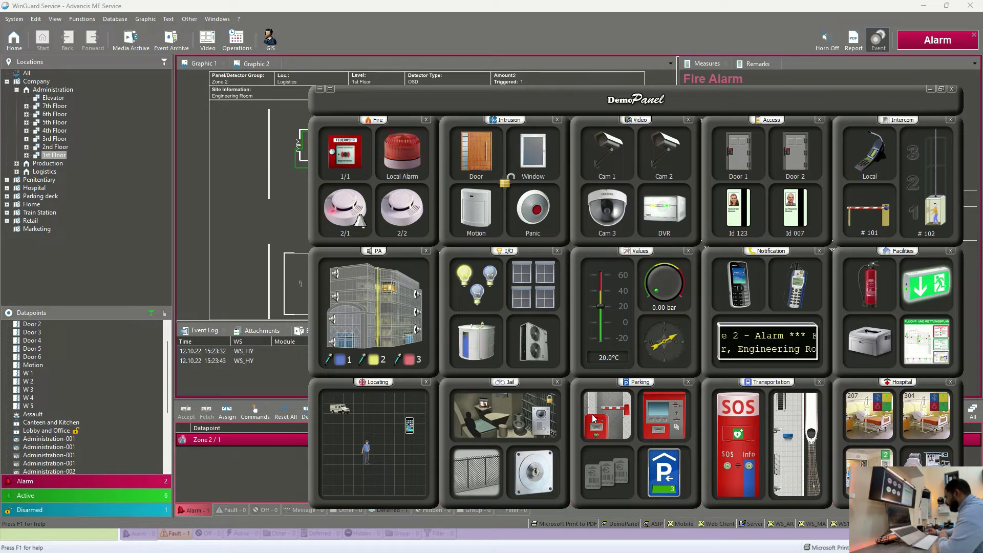
drag(911, 103, 919, 120)
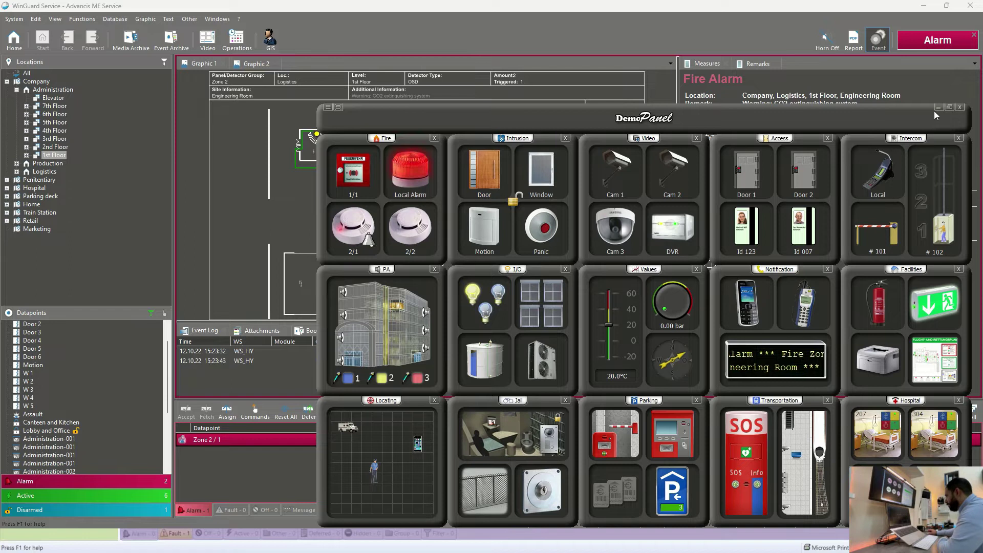
click(949, 110)
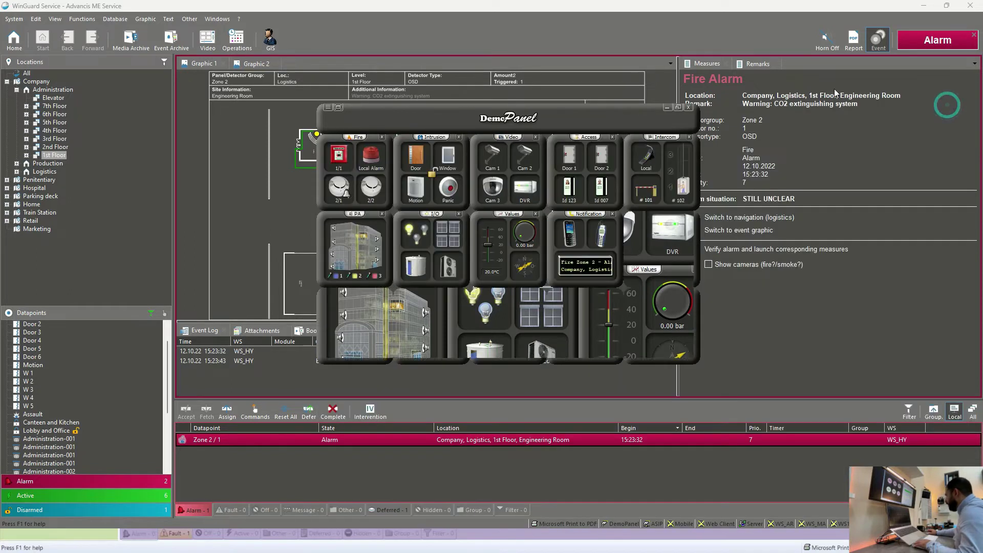
- Minimize DemoPanel, zoom the floor plan, and show the Graphic 2 Engineering Room view with its measures
drag(647, 110, 741, 224)
click(748, 218)
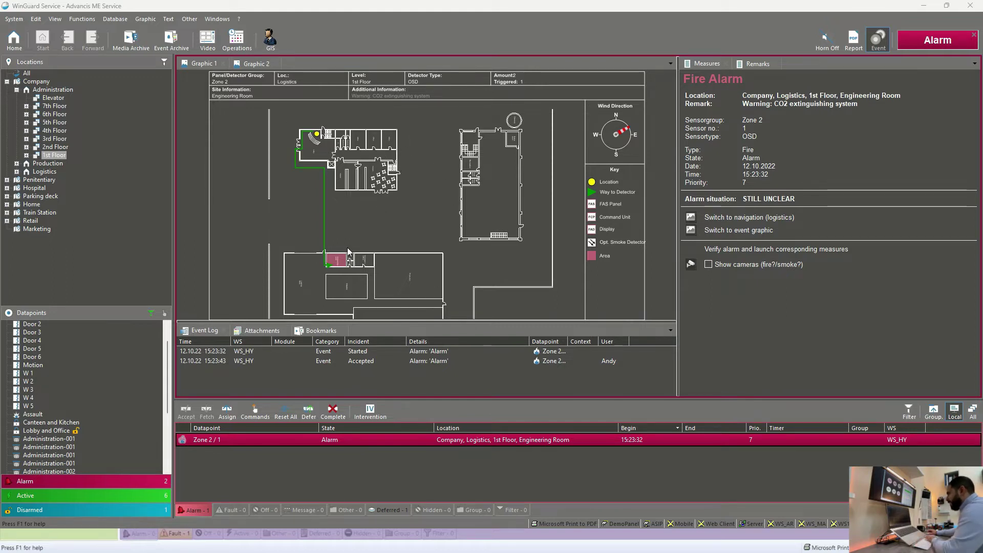
scroll(336, 267, up, 3)
scroll(336, 268, up, 1)
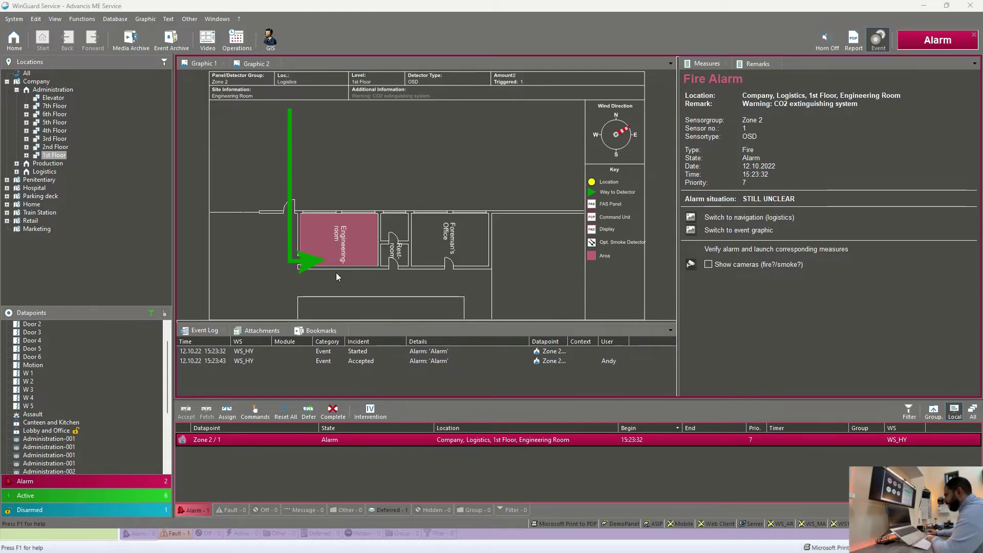
scroll(336, 268, up, 2)
scroll(340, 189, down, 5)
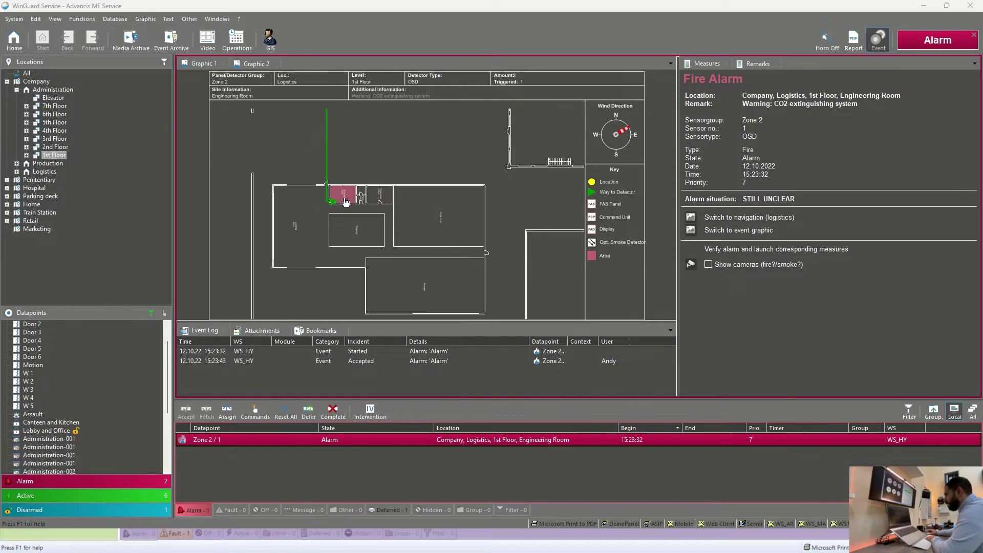
scroll(354, 135, up, 1)
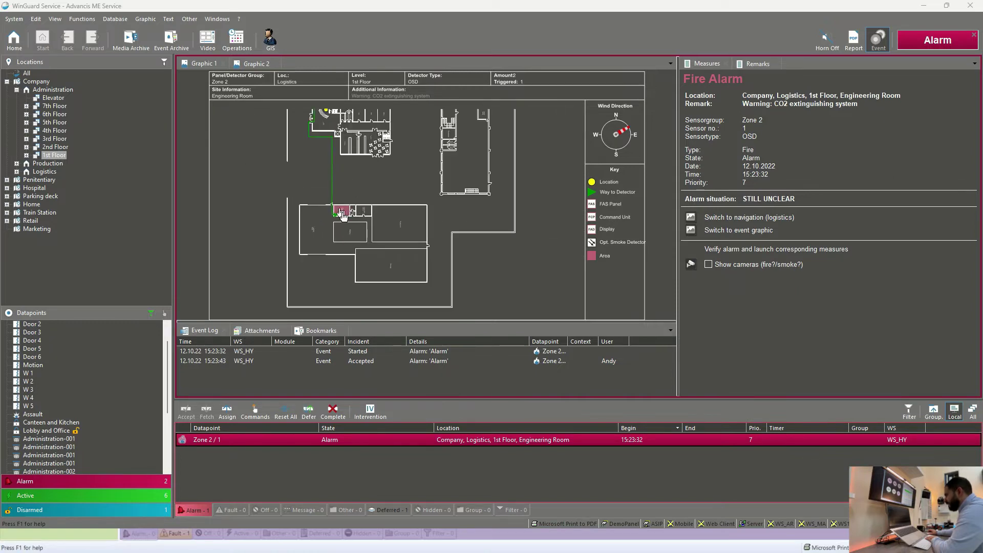
click(250, 64)
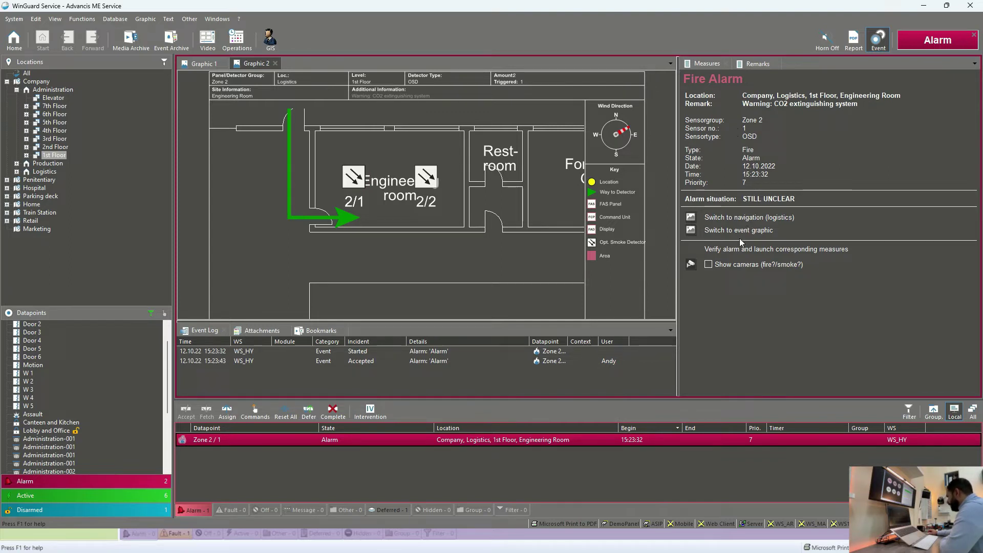
click(786, 291)
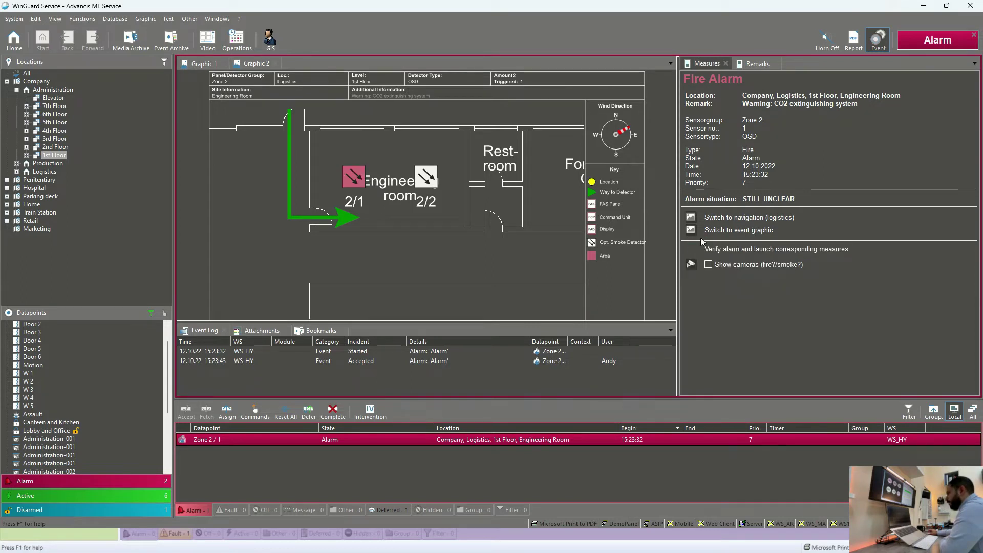
- Attach a Company-009 camera still to the event via Export > Attach image to event
click(207, 41)
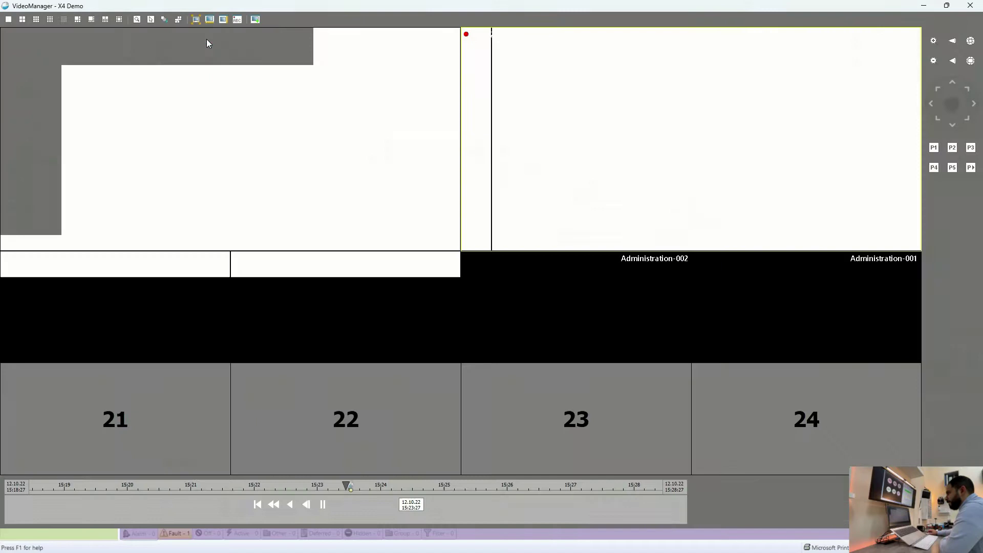
click(265, 124)
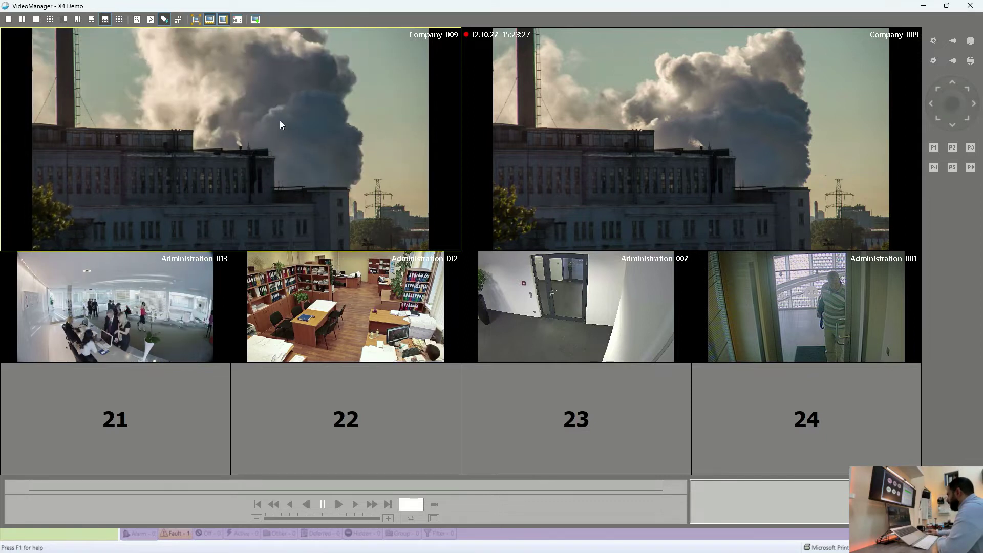
click(599, 146)
right_click(609, 149)
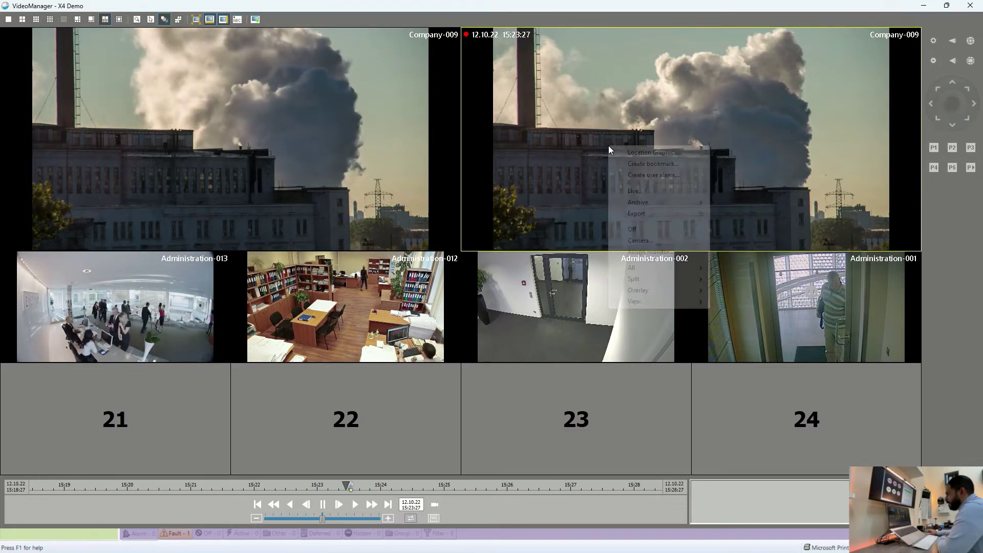
click(639, 214)
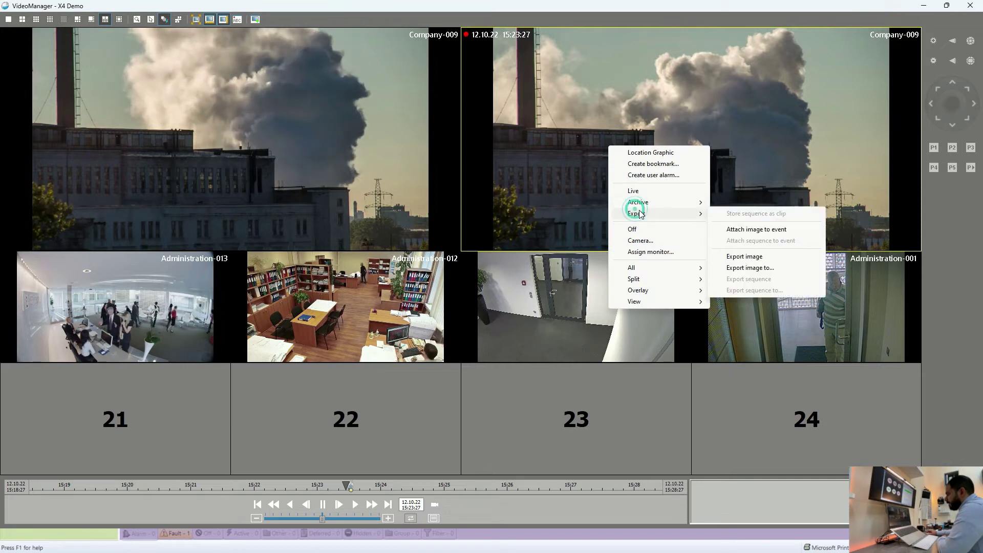
click(743, 230)
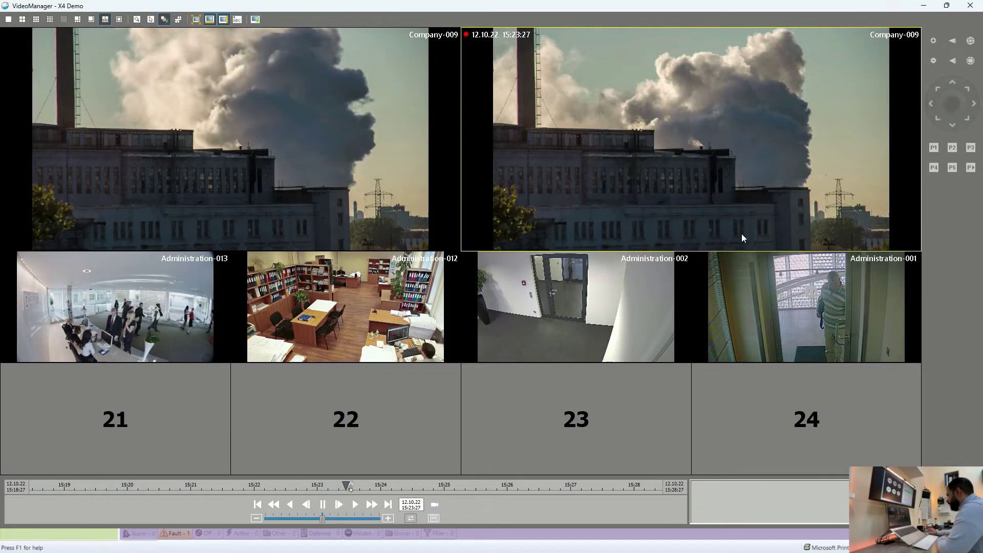
- Return to WinGuard and view the attached Company-009 smoke image in the alarm's attachments
click(924, 7)
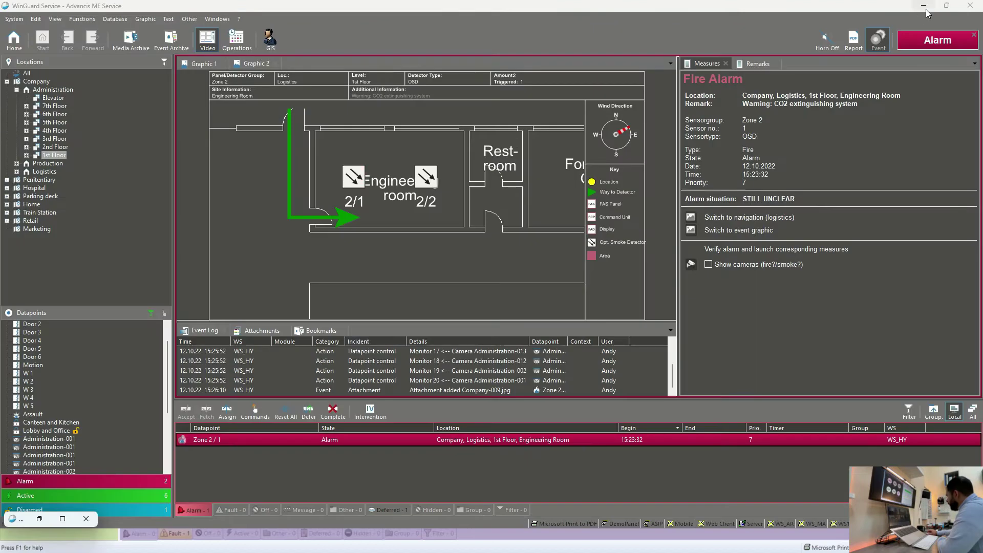
click(259, 330)
double_click(210, 360)
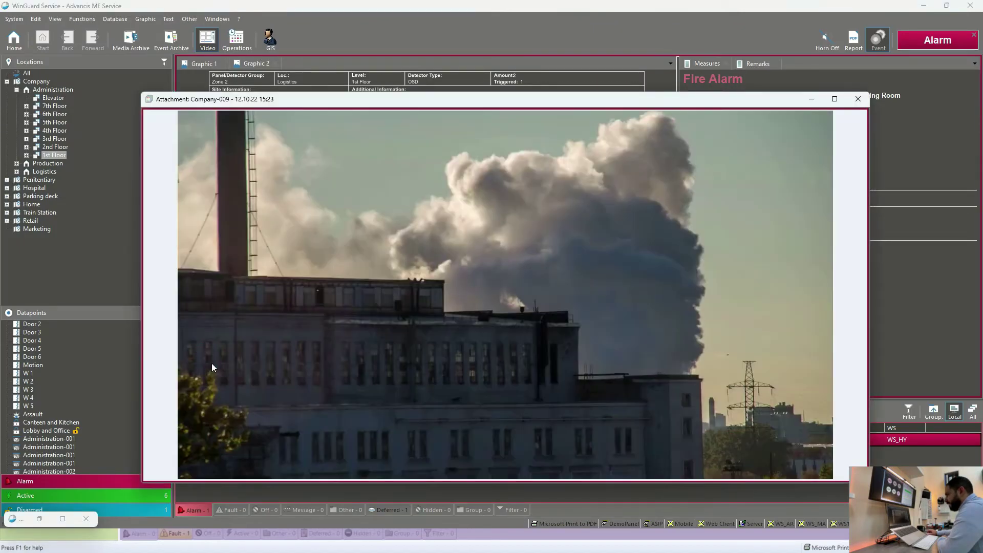
click(857, 100)
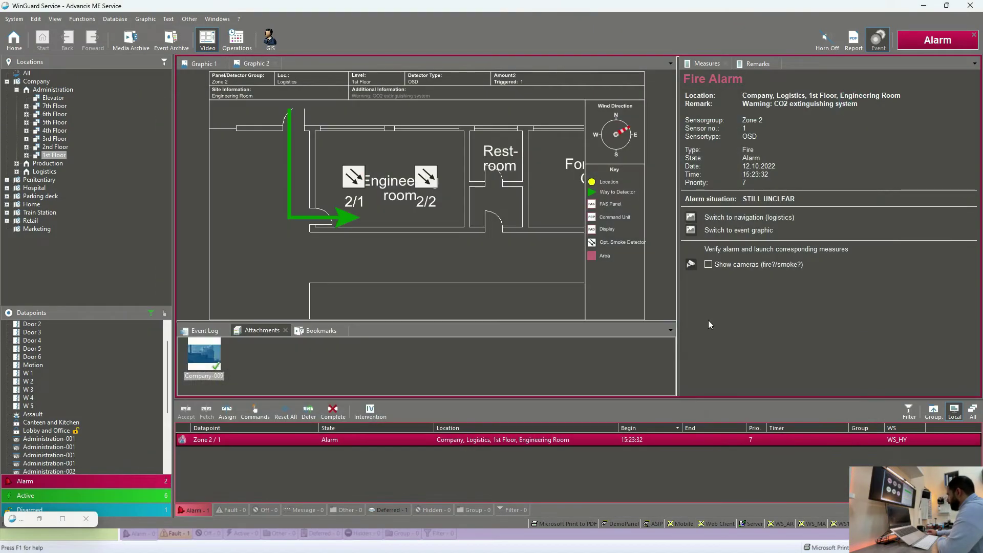
- Tick Show cameras, view the live feed, and answer Yes to Real alarm?
click(711, 265)
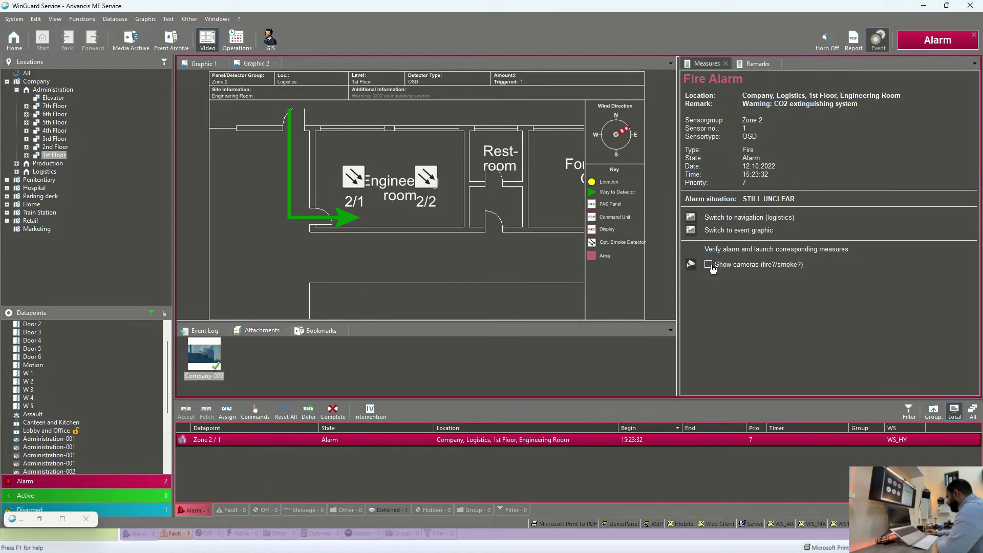
click(692, 264)
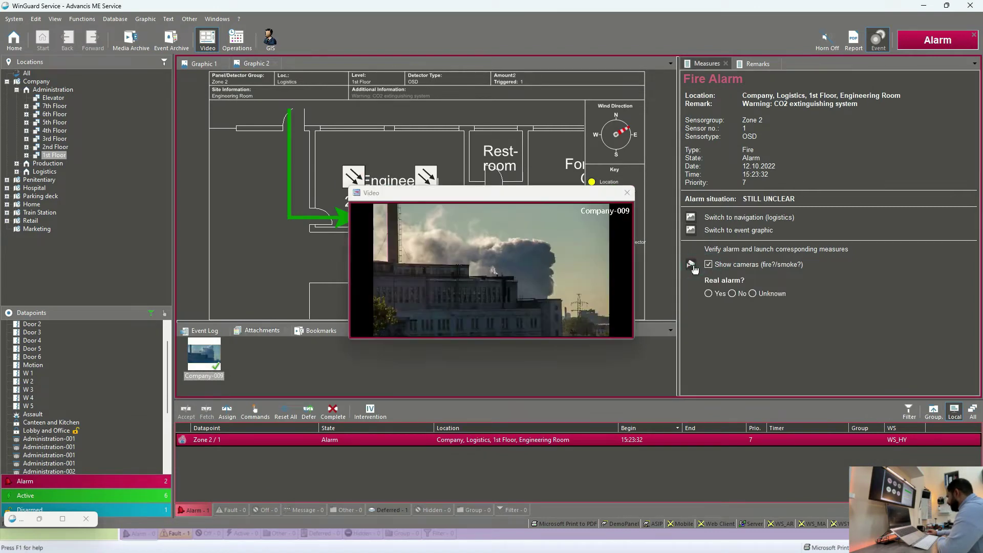
click(709, 294)
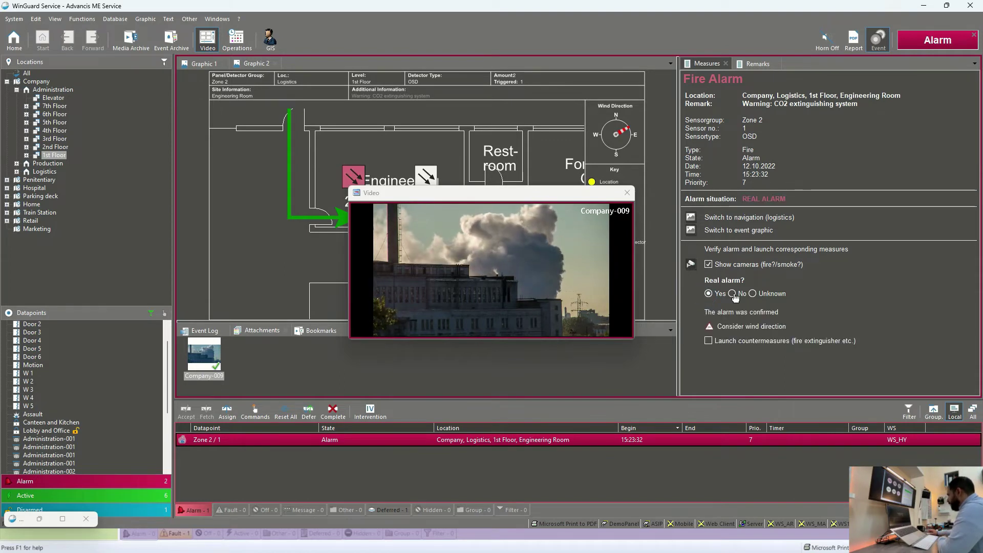
click(733, 294)
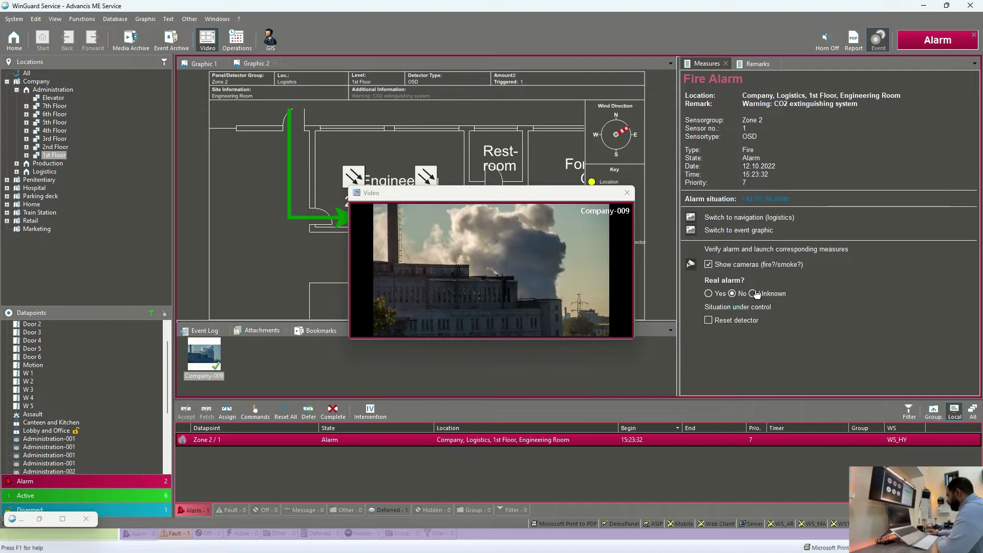
click(753, 294)
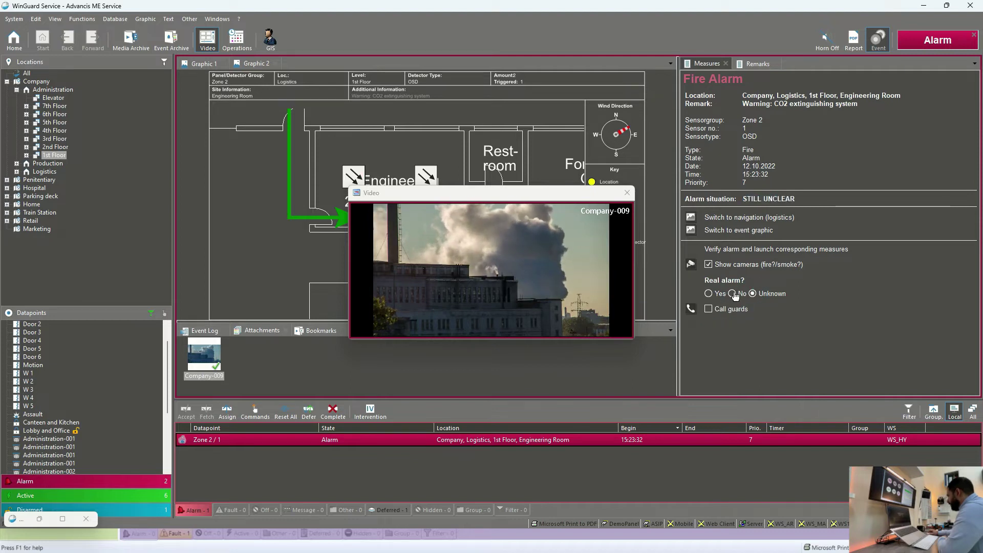
click(732, 293)
click(752, 294)
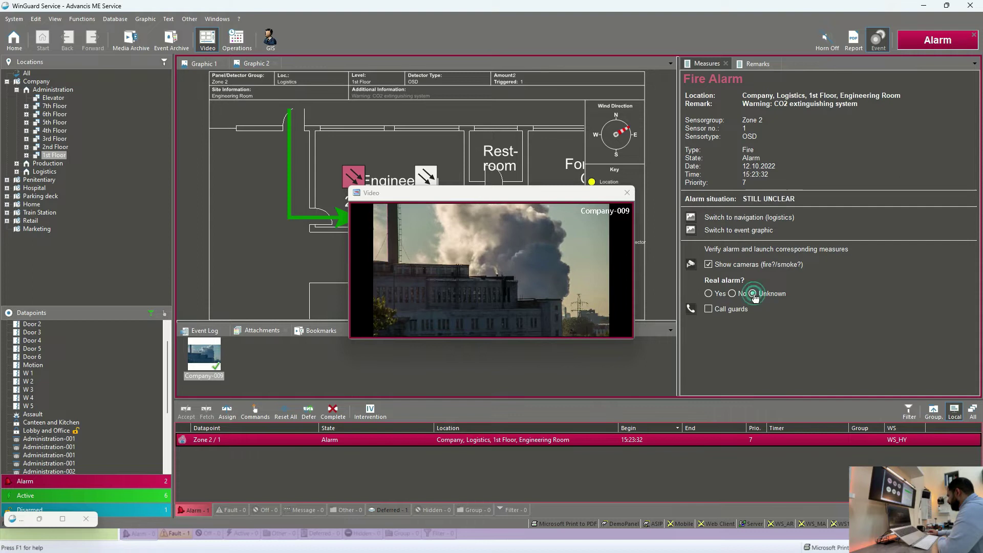
click(740, 294)
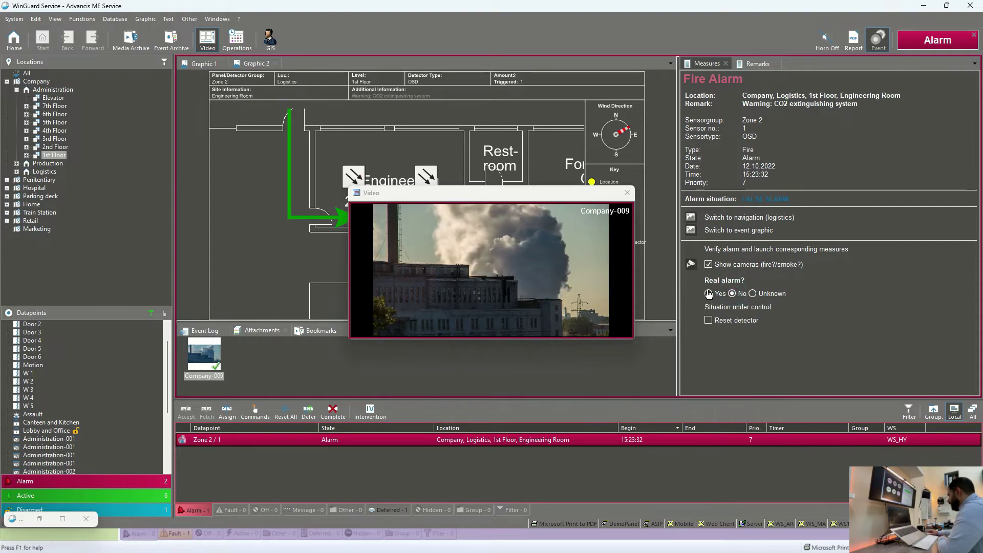
click(712, 297)
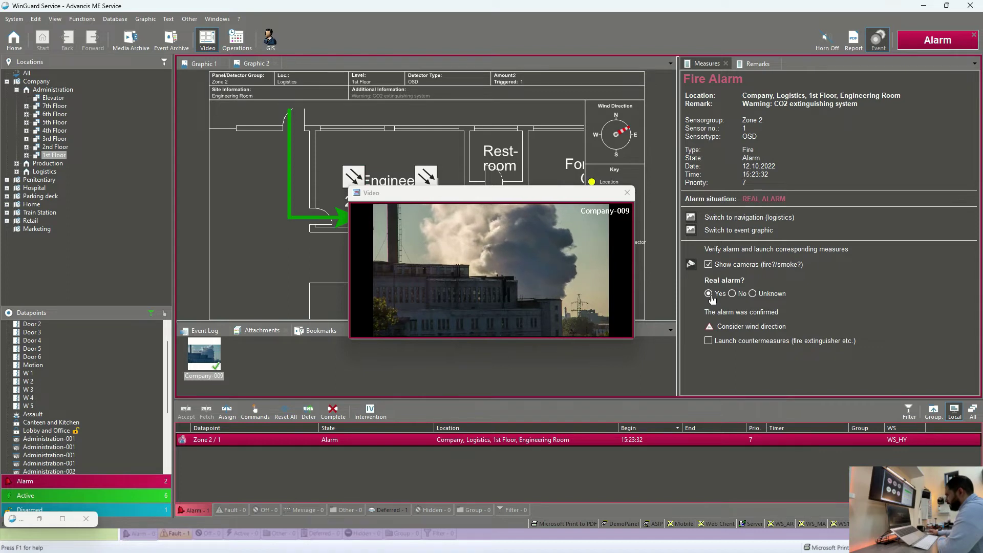
- Tick Launch countermeasures and answer No to Fire under control
click(709, 341)
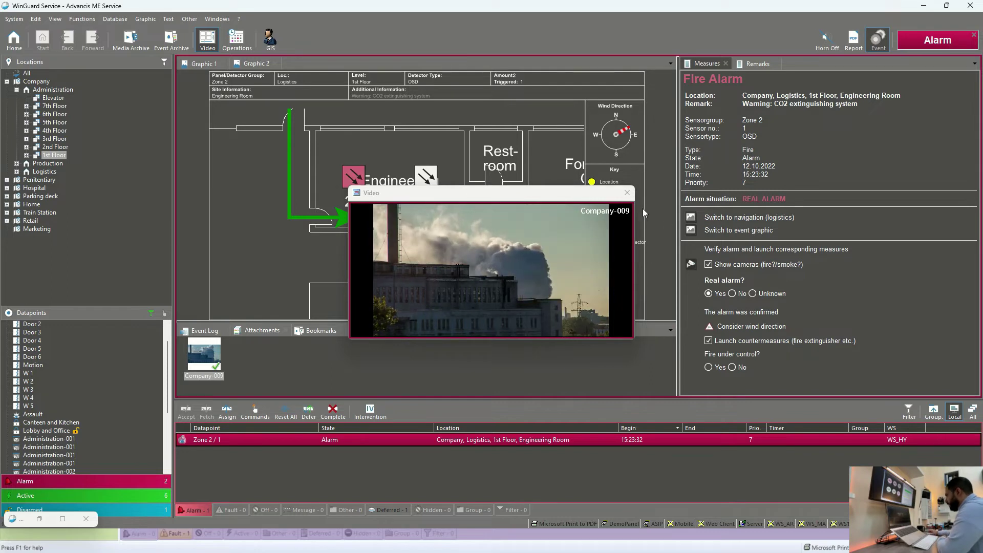
click(627, 193)
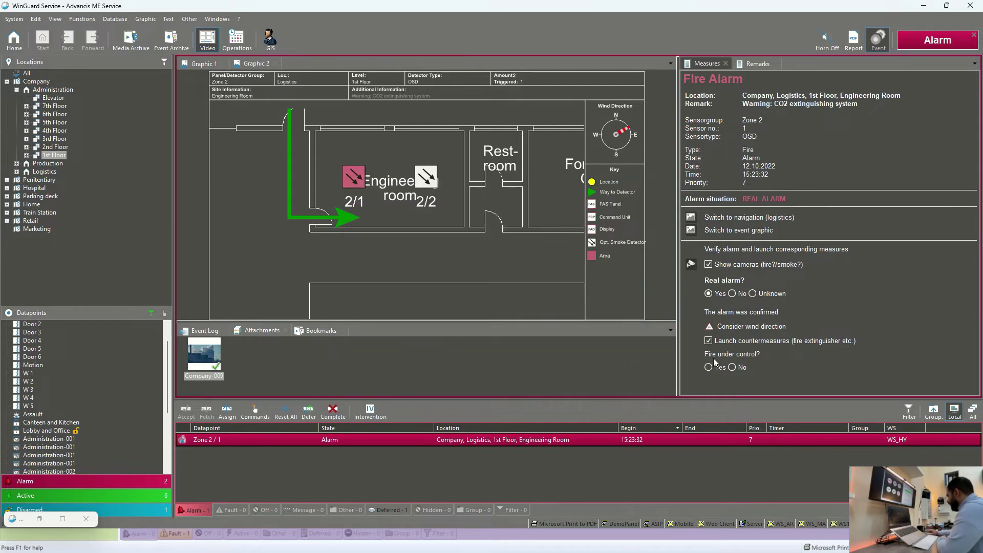
click(691, 264)
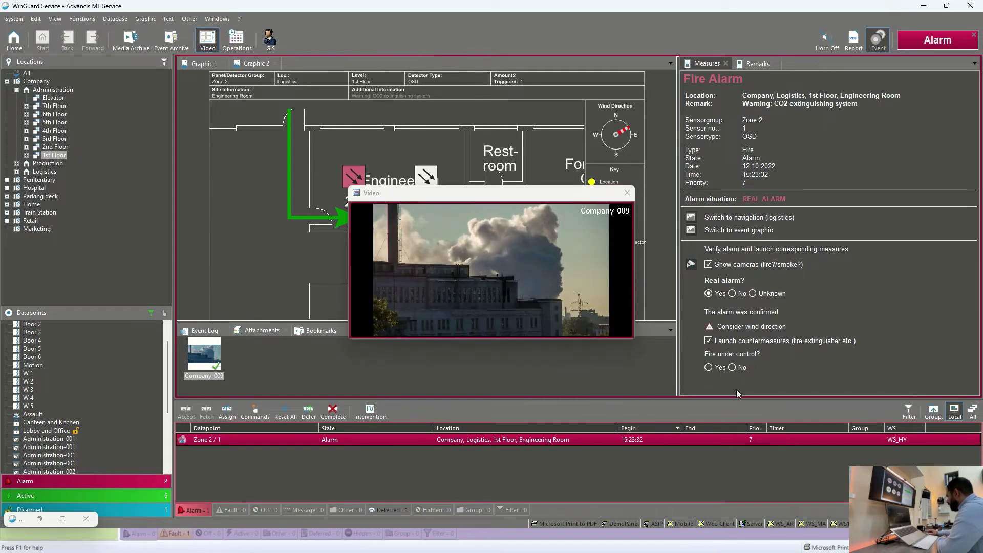
click(732, 368)
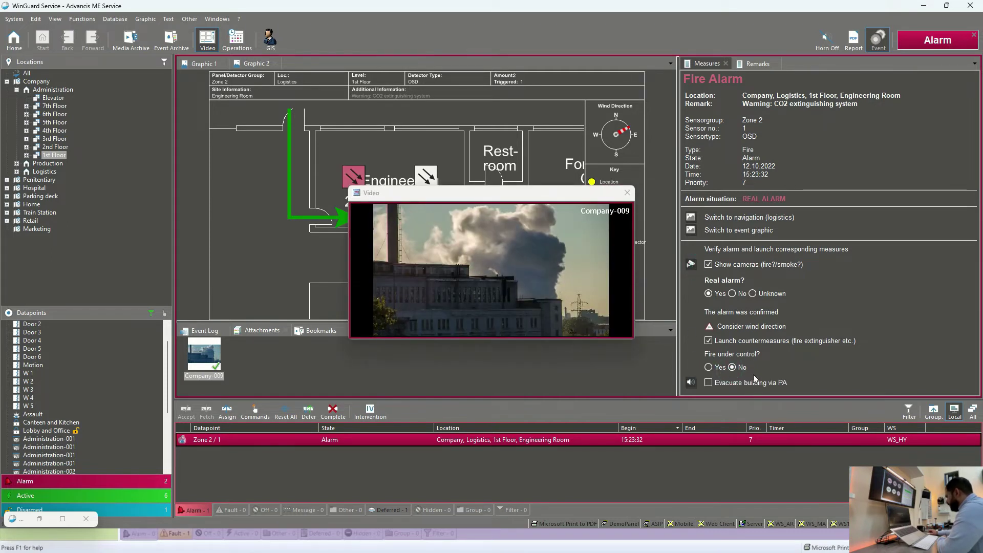
- Tick PA building evacuation and Inform staff, sending the alarm text message to staff
click(710, 384)
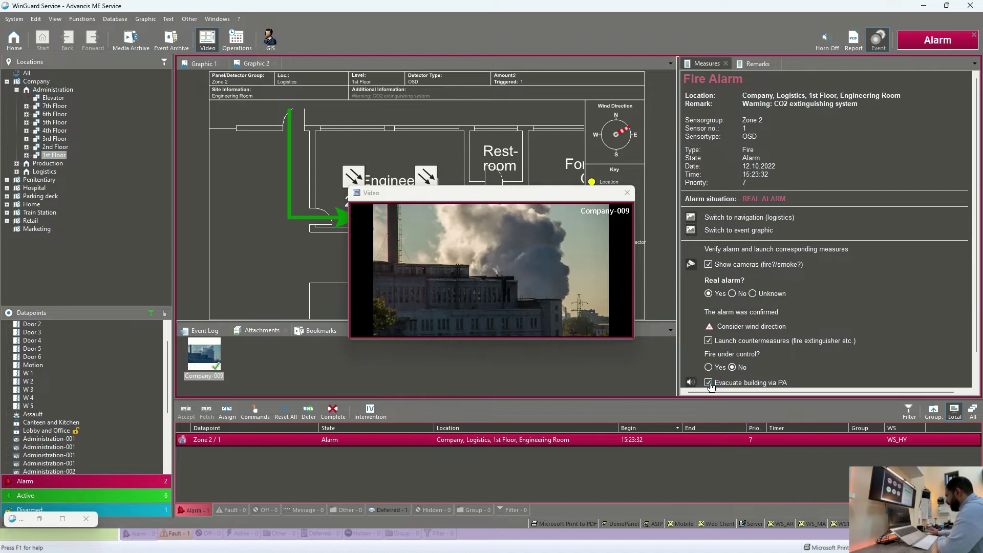
scroll(720, 355, down, 2)
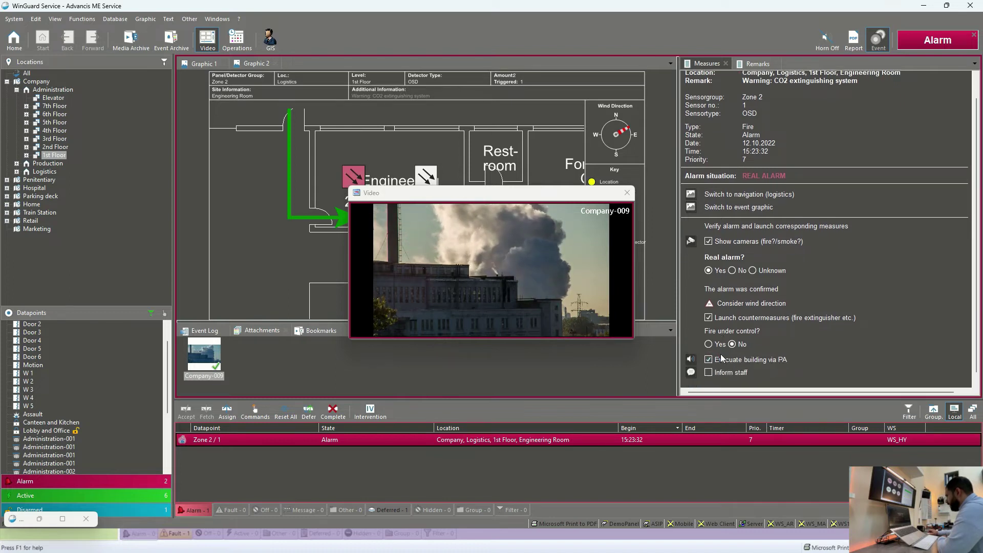
click(692, 357)
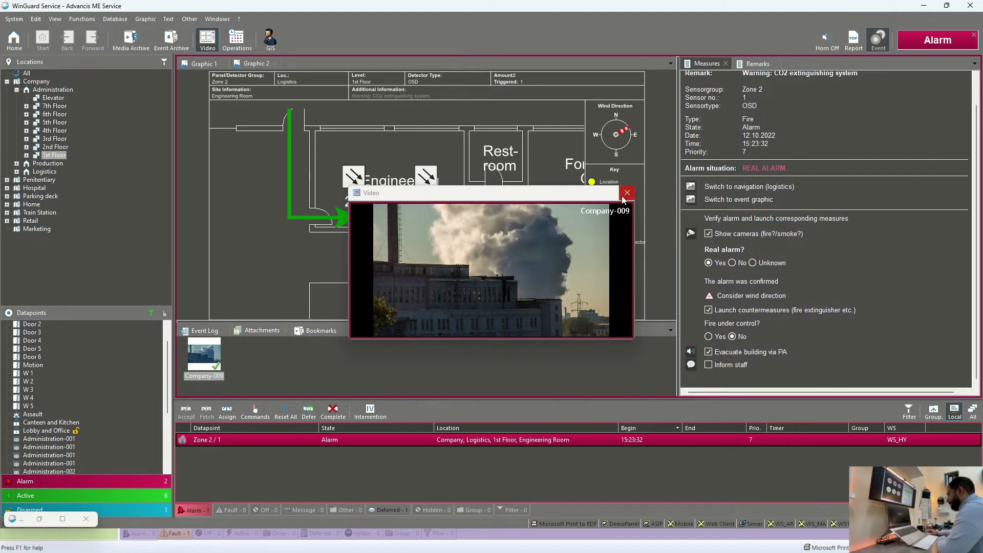
click(626, 193)
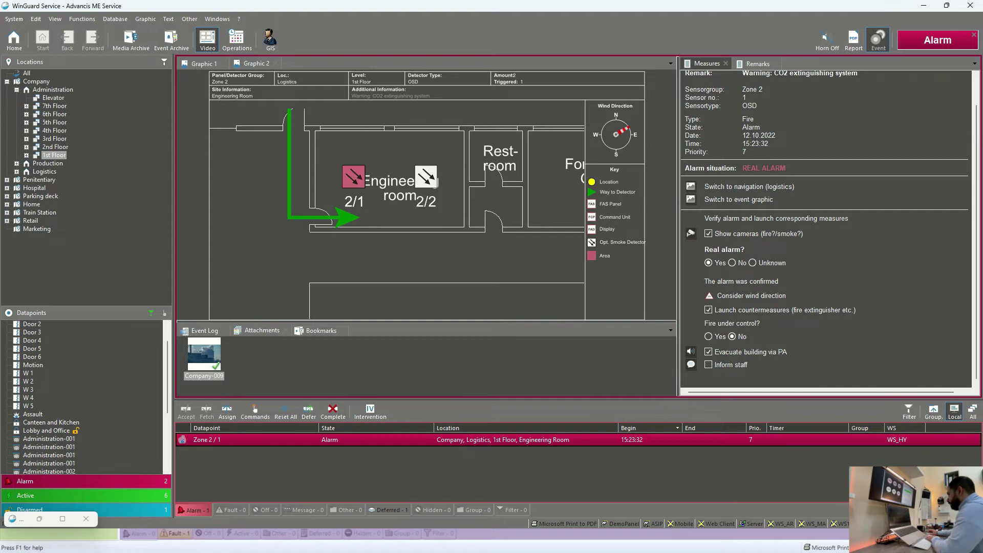
click(692, 365)
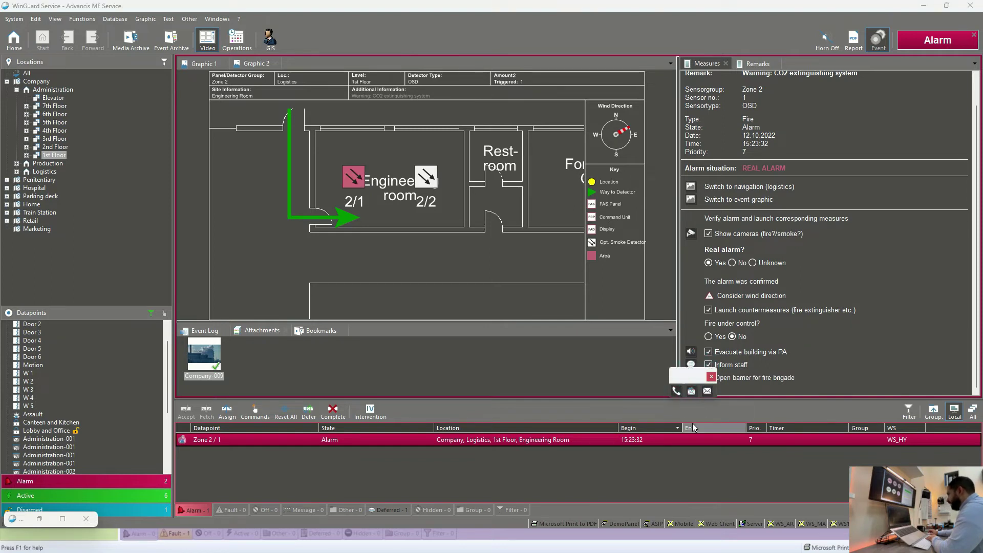
click(691, 391)
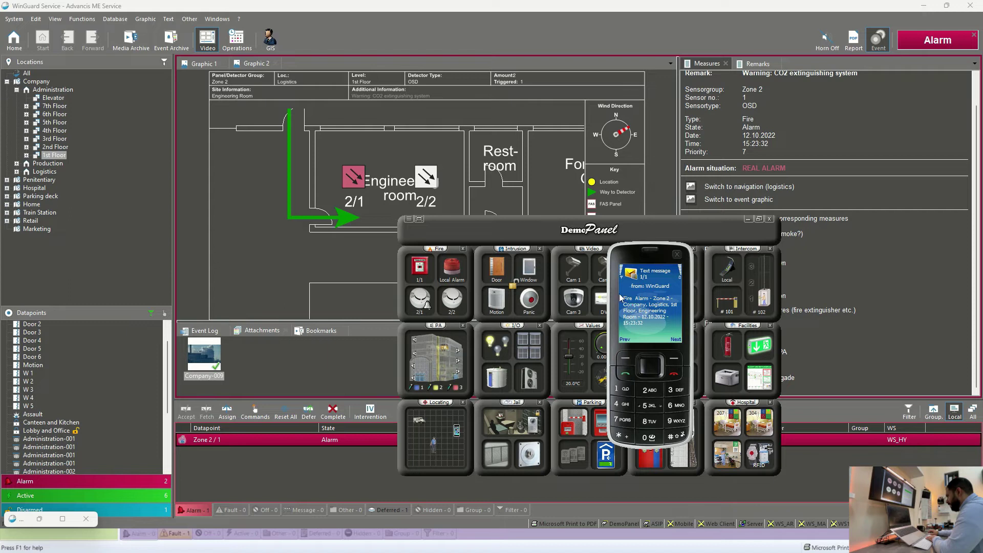
click(677, 254)
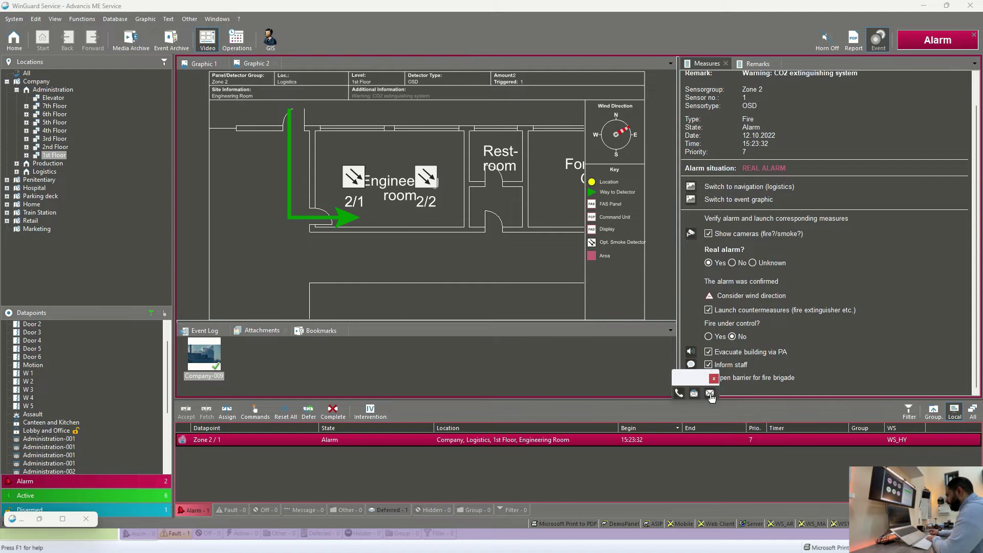
click(714, 379)
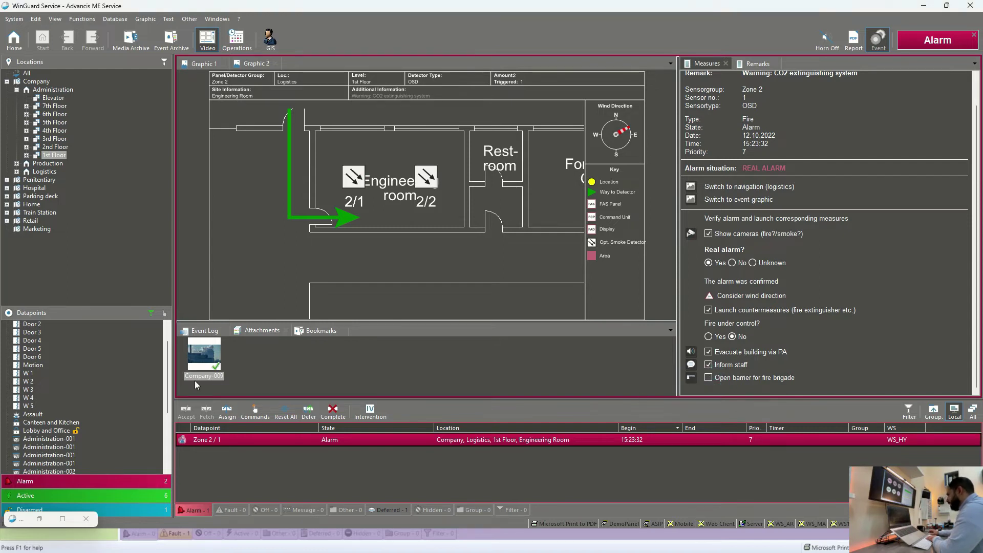
- Show the Event Log and inspect the Sending E-Mail and Sending SMS entries
click(200, 335)
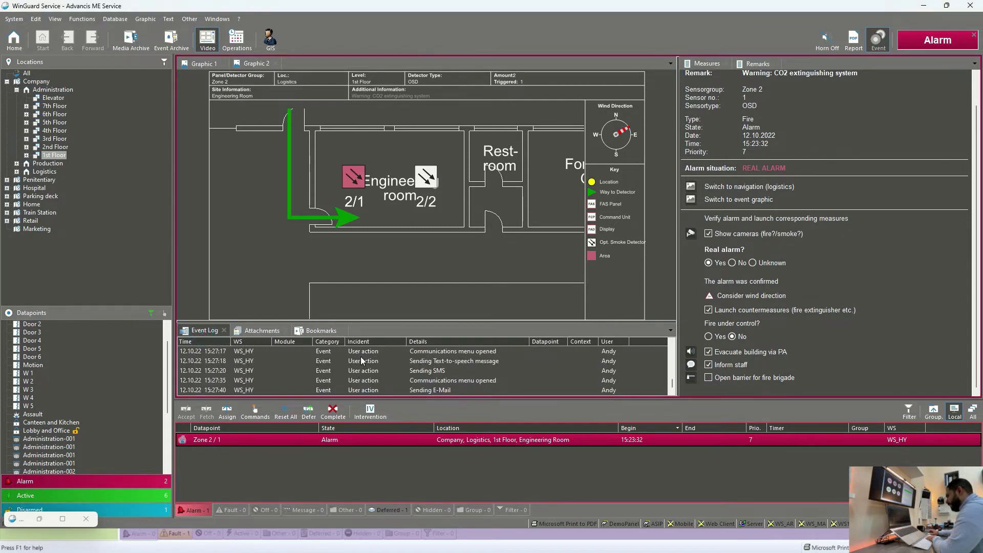
click(423, 391)
click(435, 371)
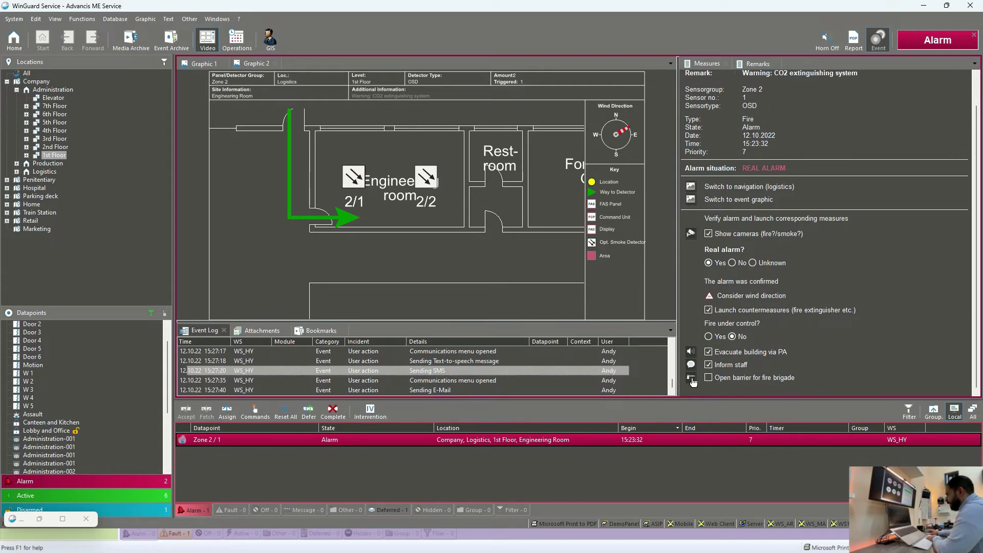
- Tick the fire brigade barrier as opened and mark the fire as under control
click(691, 378)
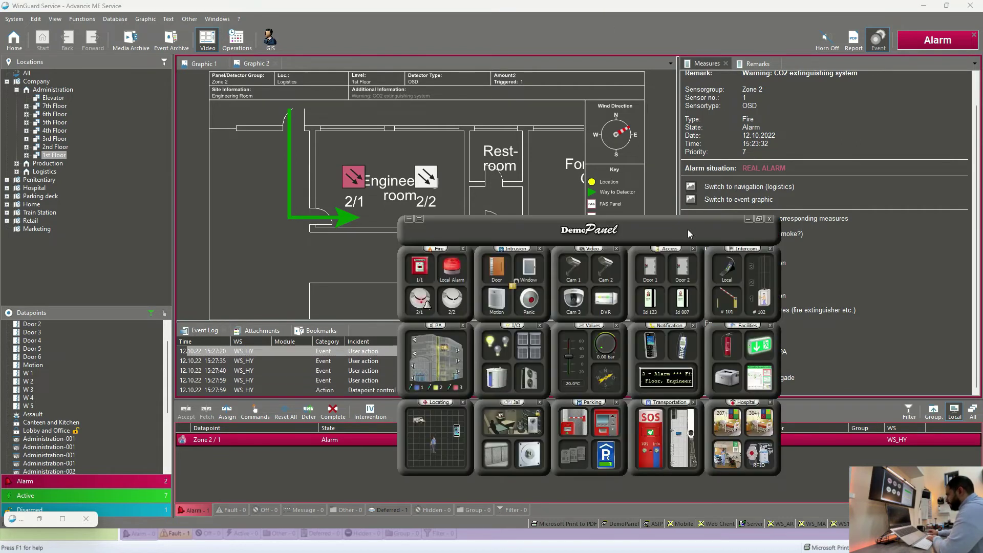
drag(753, 249, 429, 200)
click(432, 196)
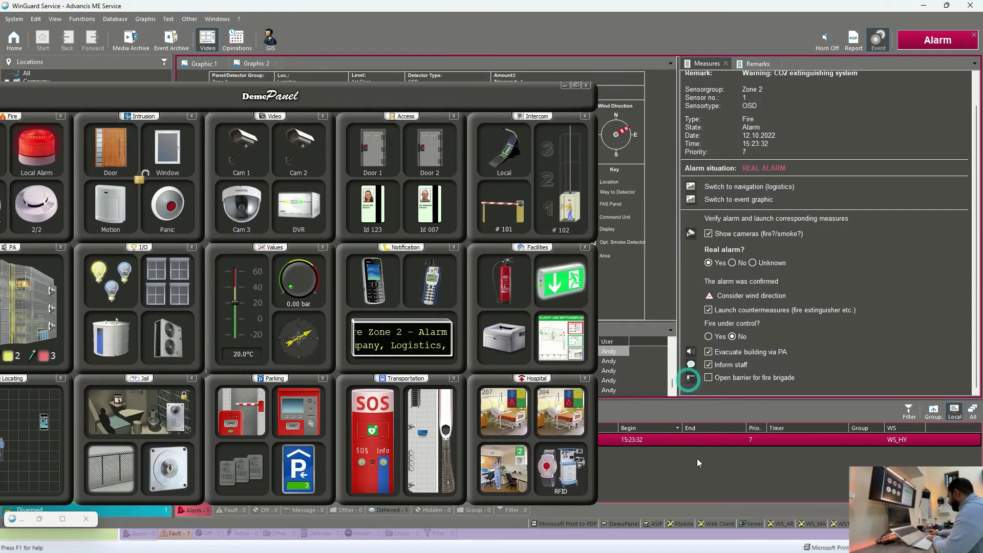
click(709, 377)
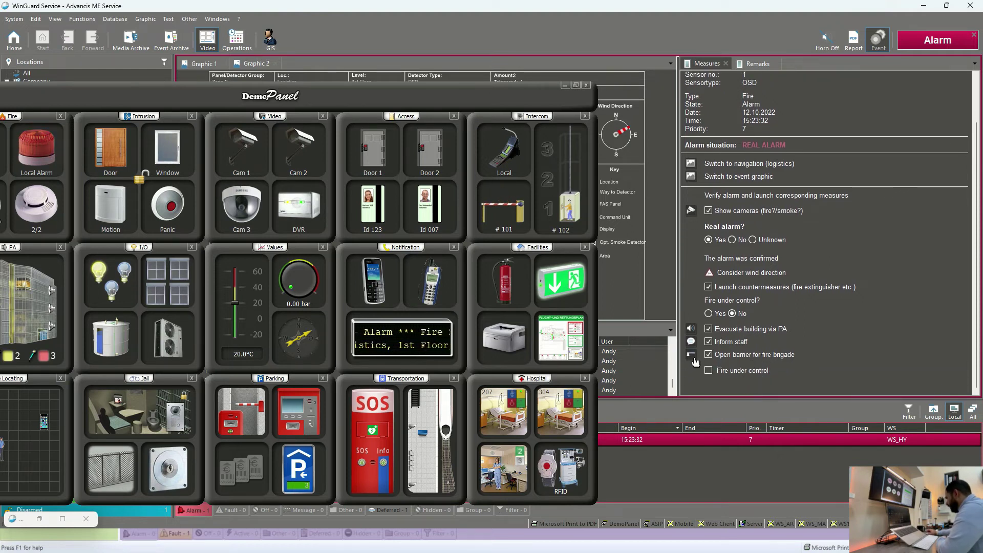
click(708, 370)
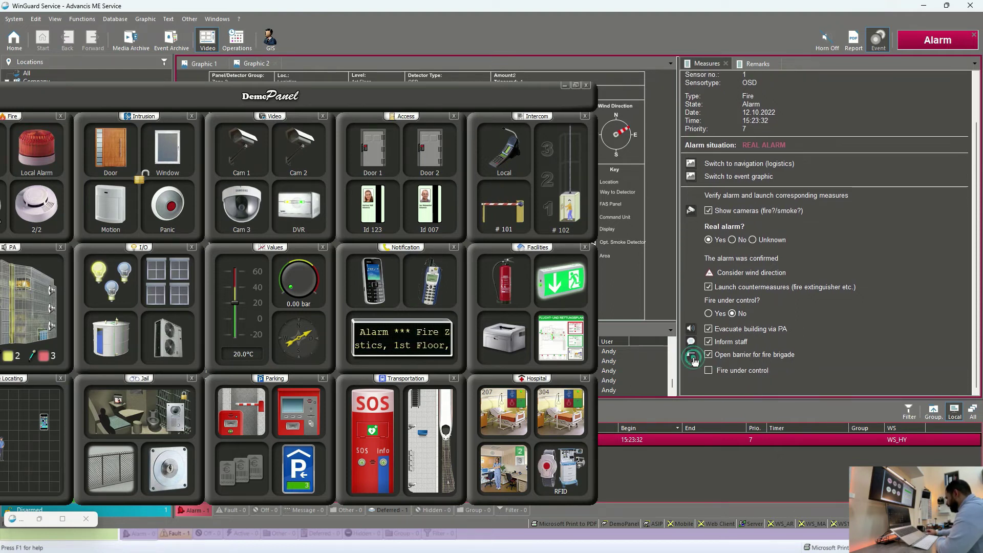
click(565, 85)
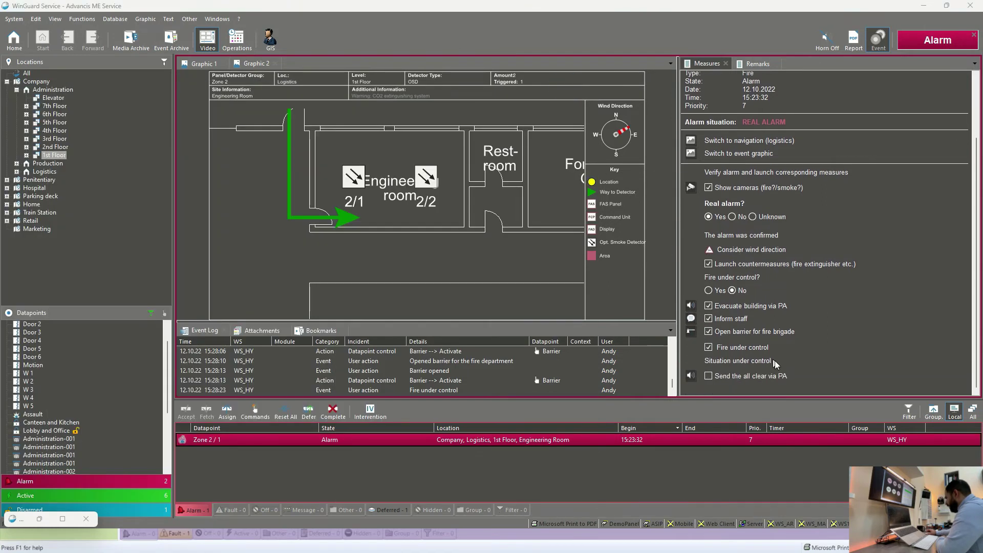
- Tick all clear sent via PA, Reset detector and Export report
click(708, 376)
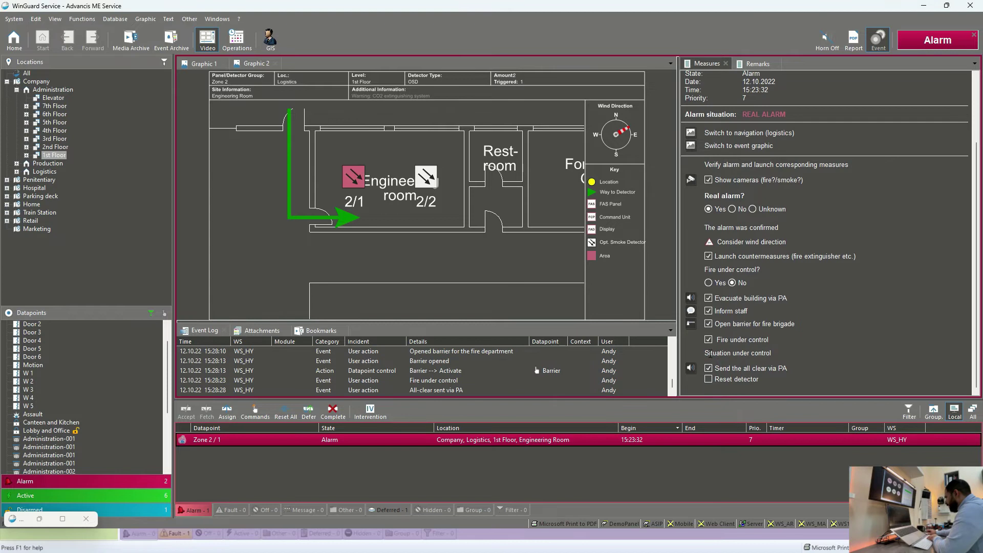
click(690, 370)
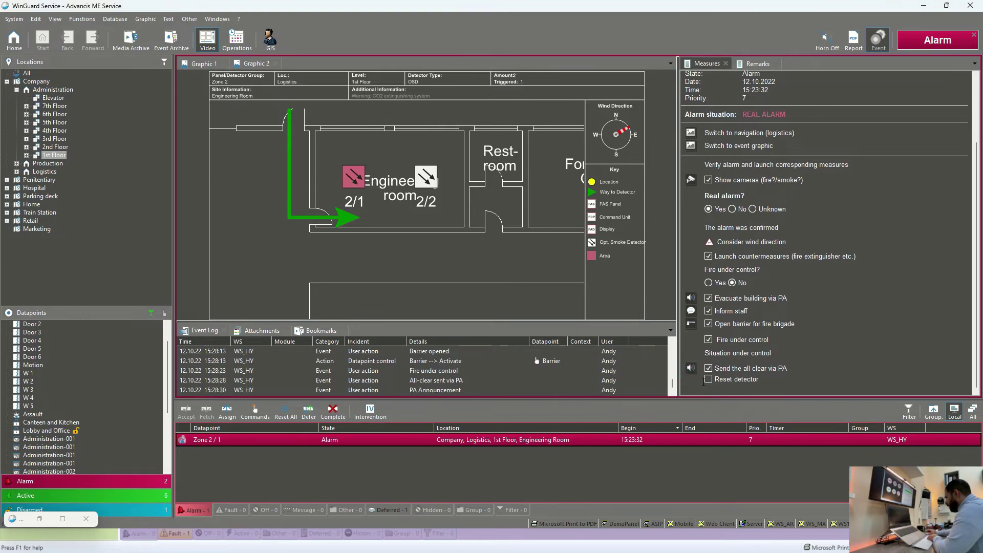
click(708, 379)
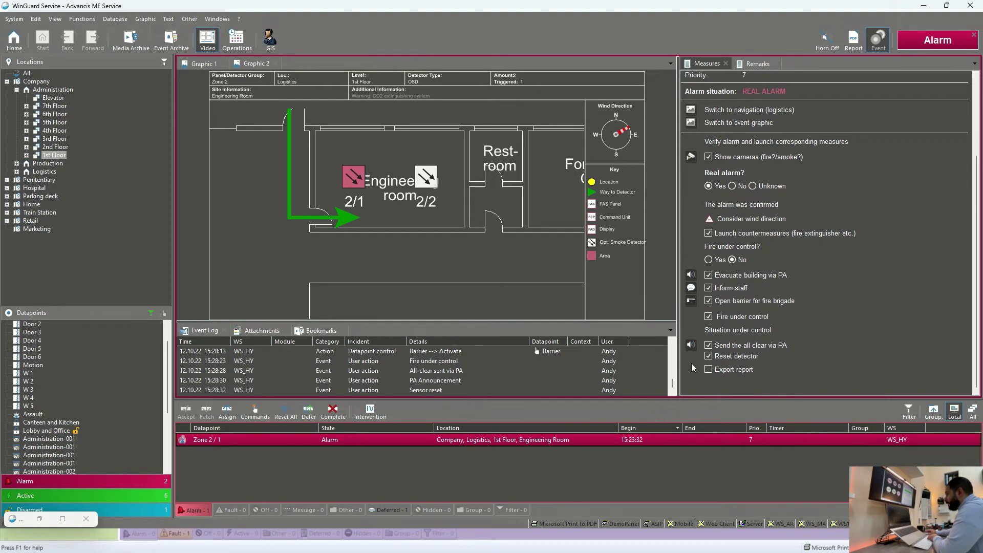
click(708, 369)
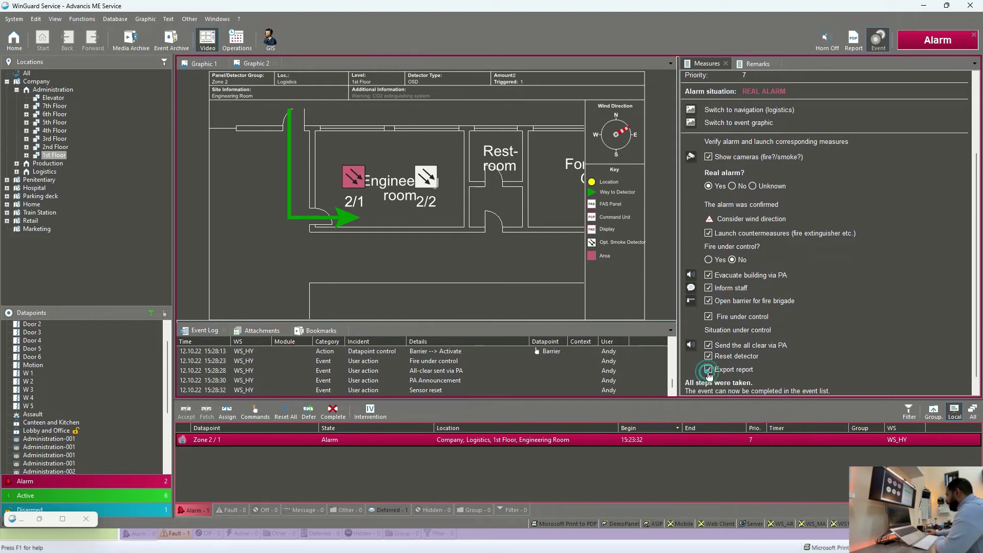
- Add the generated Report.pdf to the event's attachments via Add > Report
click(258, 330)
right_click(285, 348)
click(303, 355)
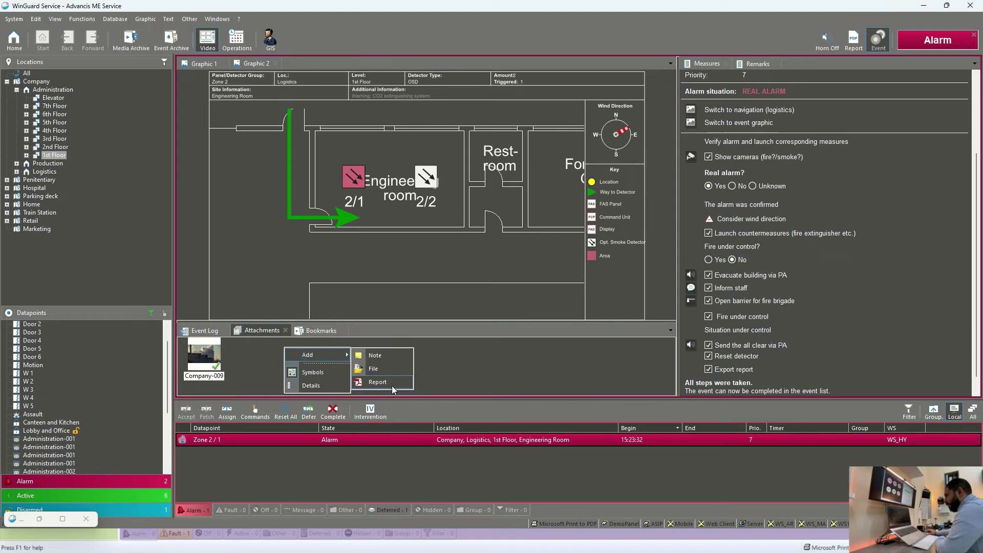
click(392, 384)
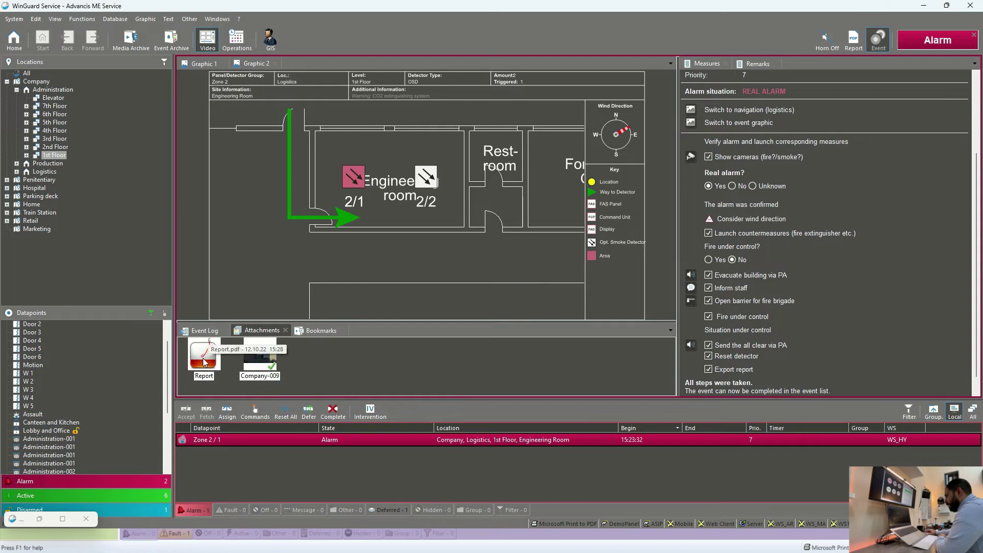
click(204, 363)
double_click(204, 363)
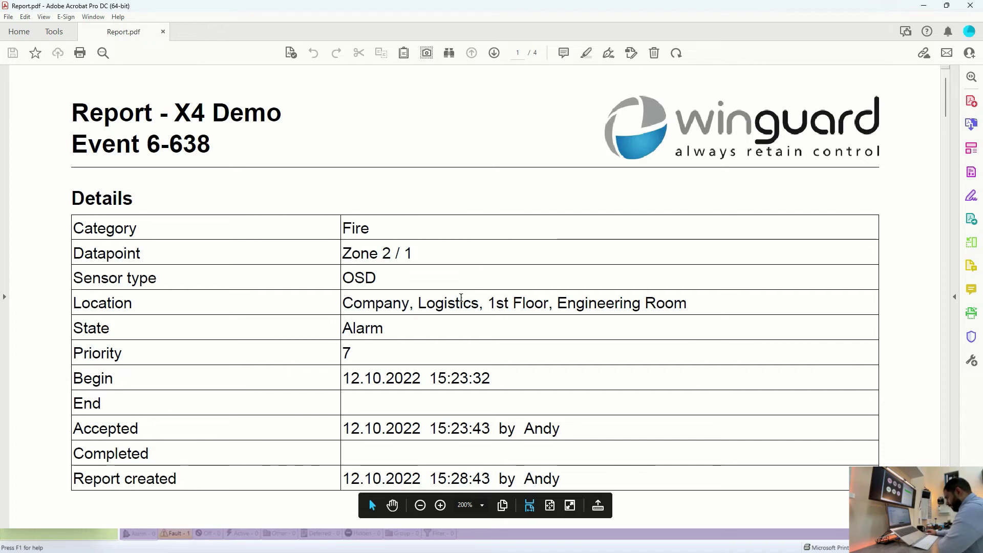
scroll(451, 346, down, 5)
drag(524, 207, 542, 347)
click(531, 235)
scroll(527, 235, down, 15)
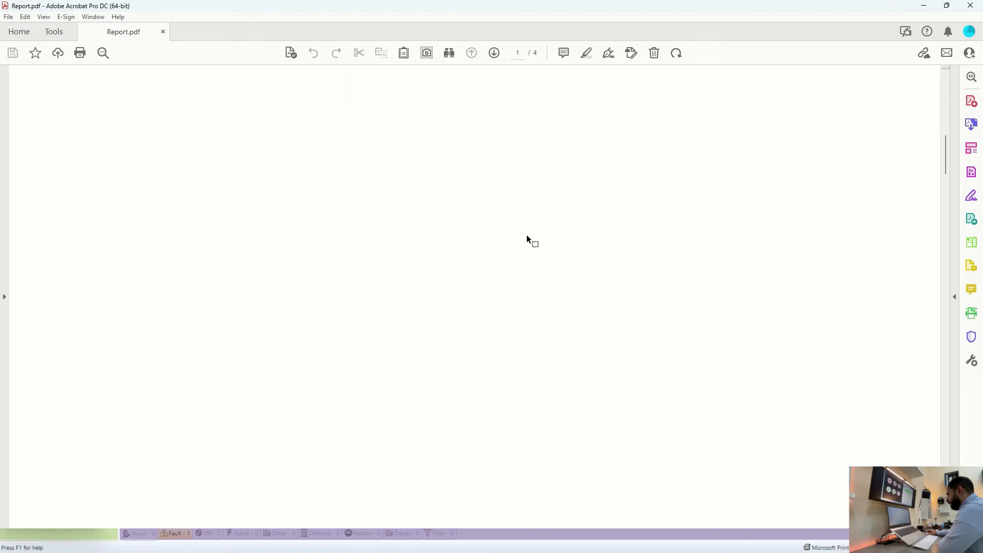
scroll(524, 236, down, 20)
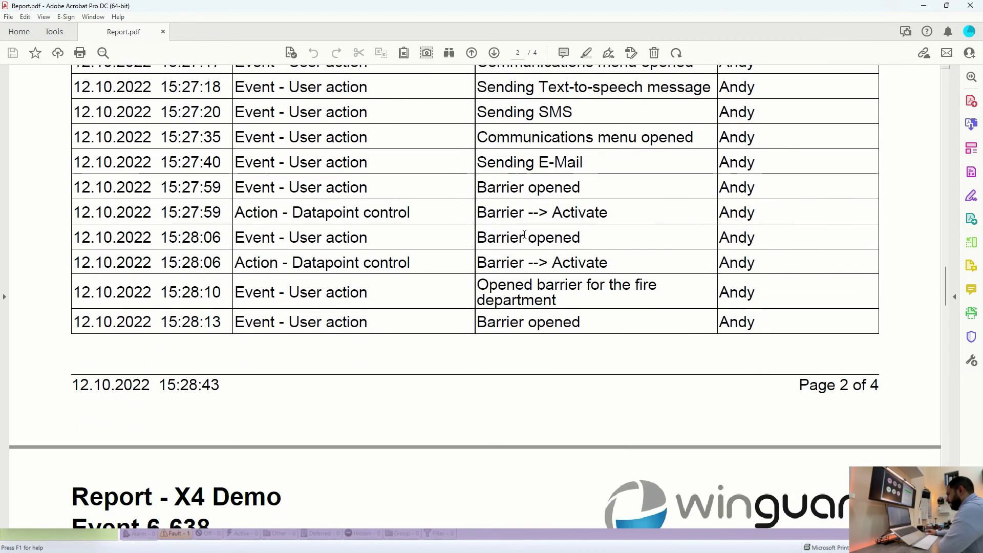
scroll(525, 233, down, 10)
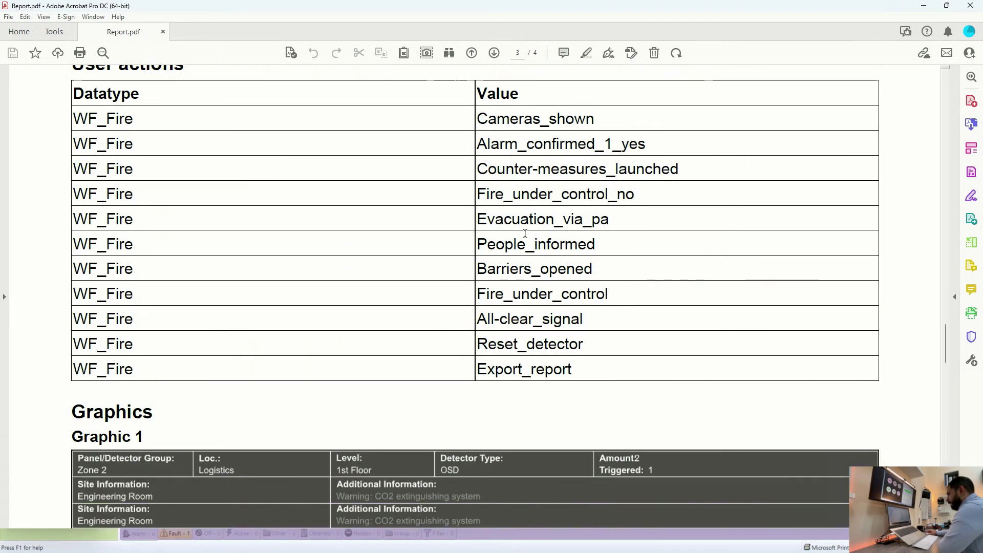
scroll(525, 233, down, 5)
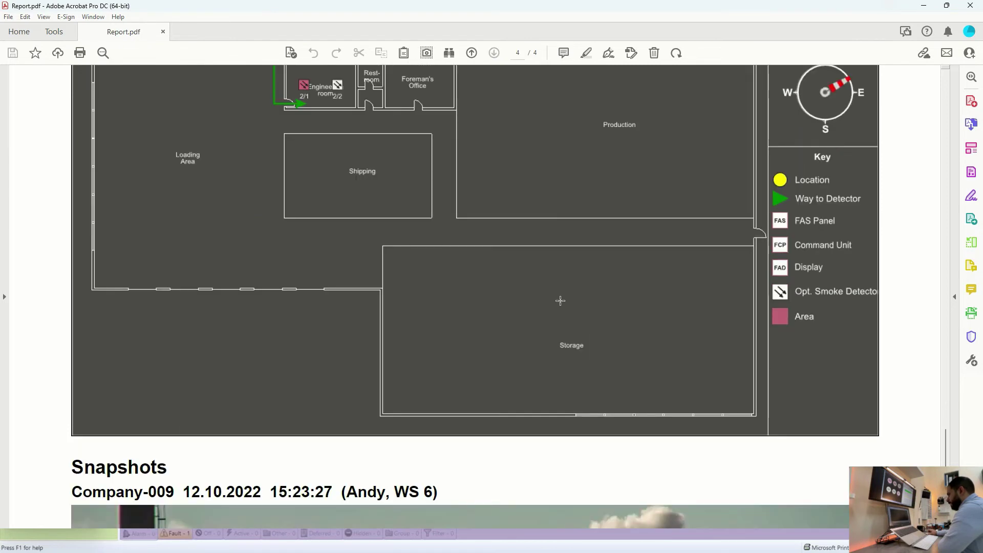
scroll(510, 277, up, 3)
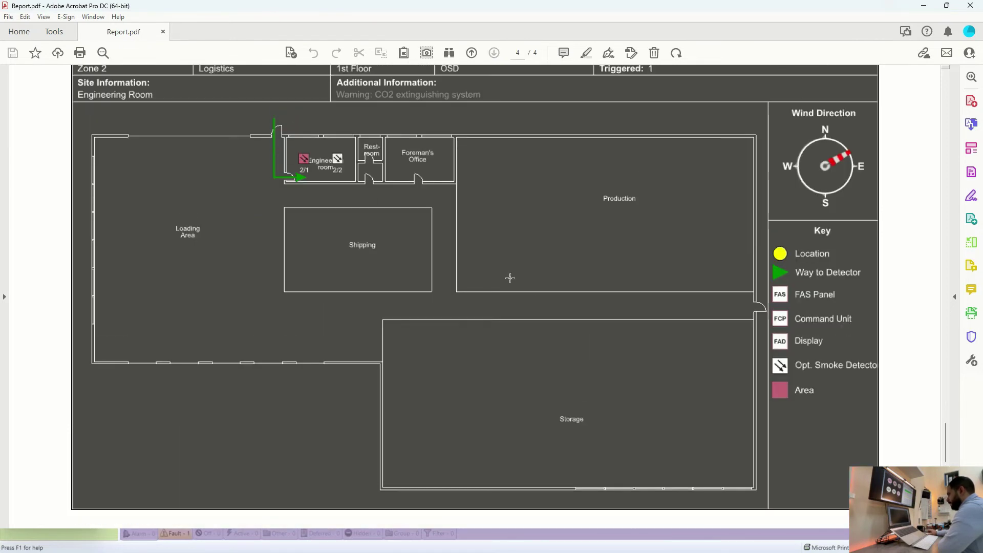
scroll(510, 278, down, 15)
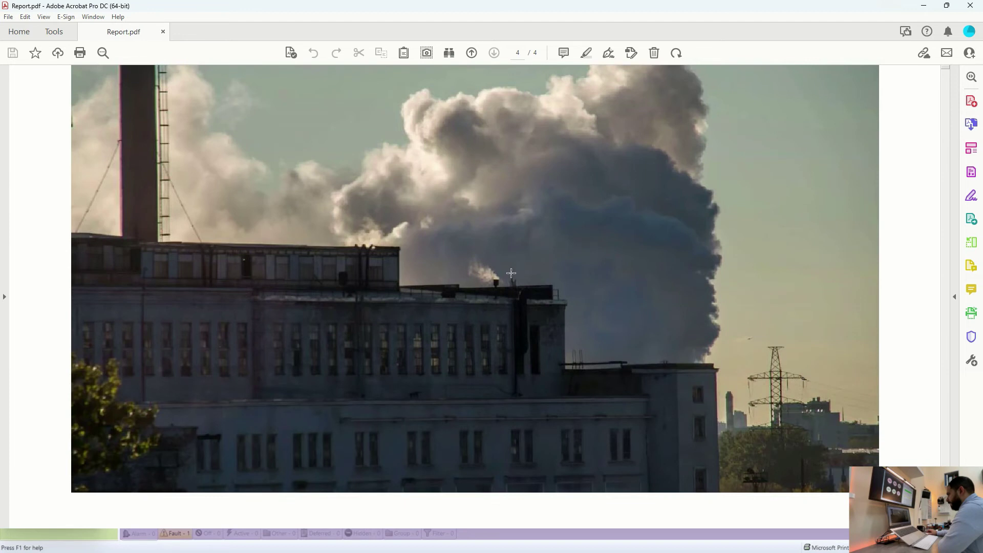
click(971, 5)
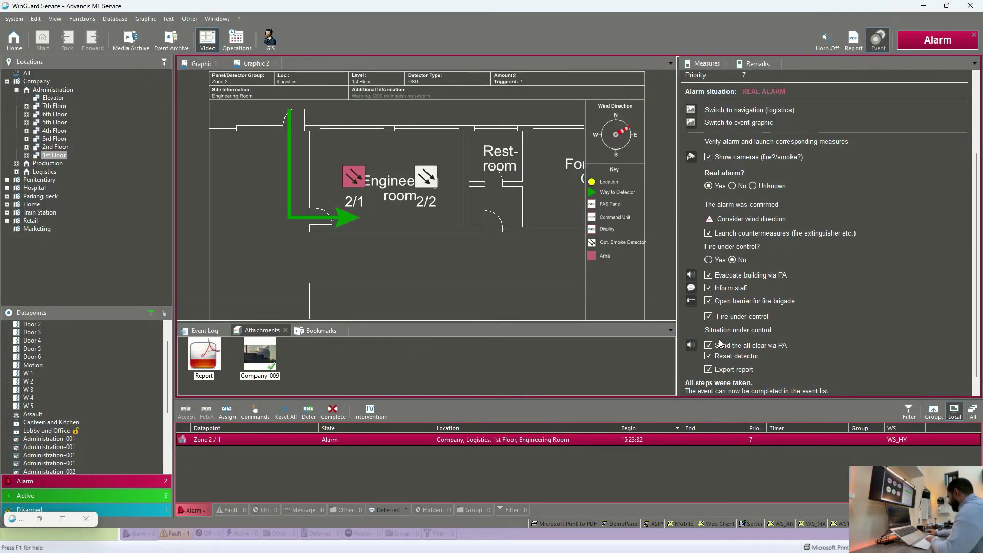
- Complete the Zone 2 fire alarm event, answering Yes to 'Complete anyway?'
scroll(720, 343, down, 1)
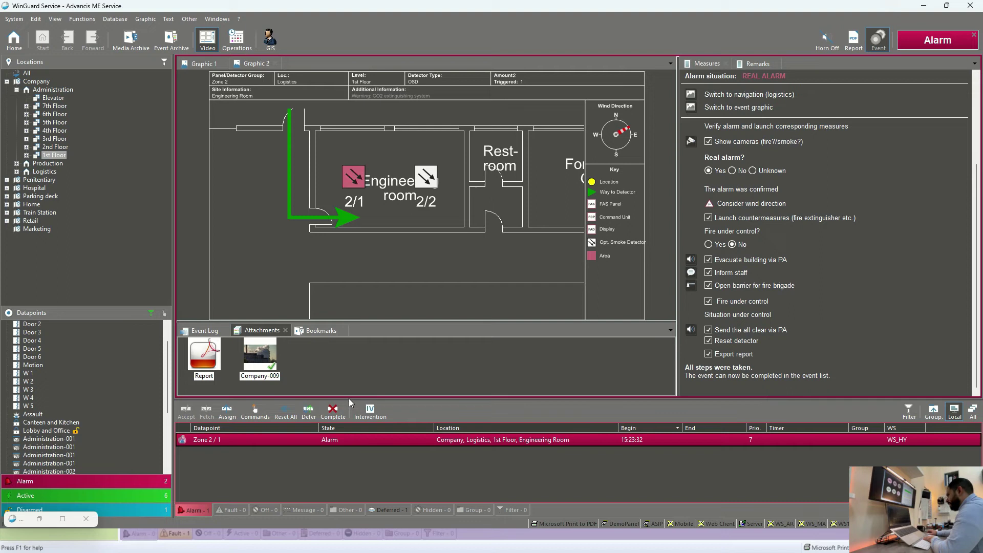
click(333, 410)
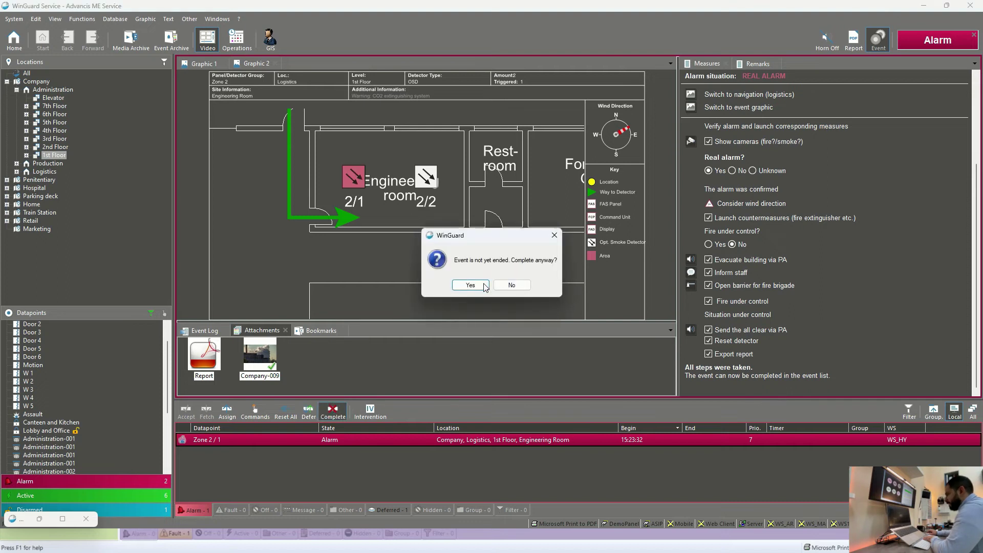
click(484, 286)
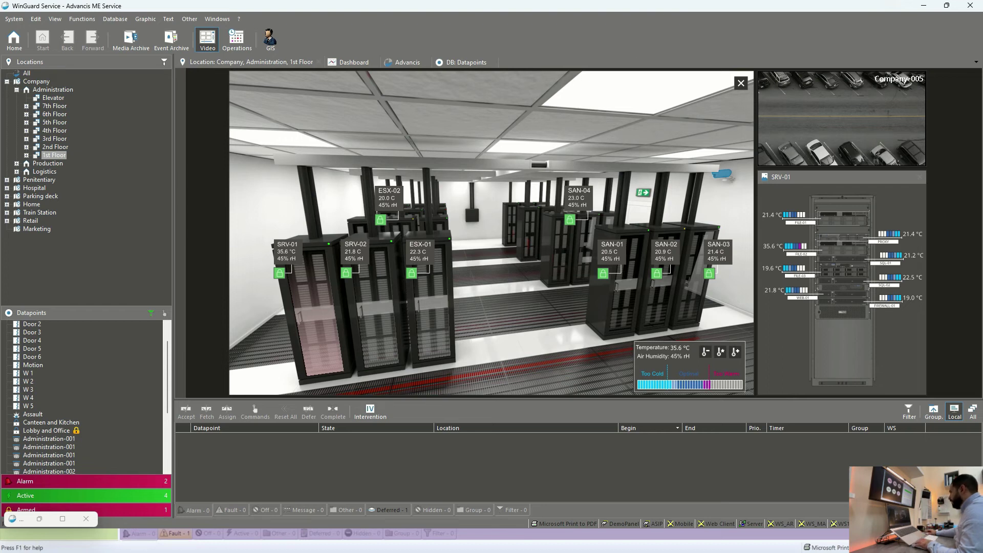
- Bring DemoPanel back enlarged over WinGuard and shift the Locating person figure slightly left
key(alt+Tab)
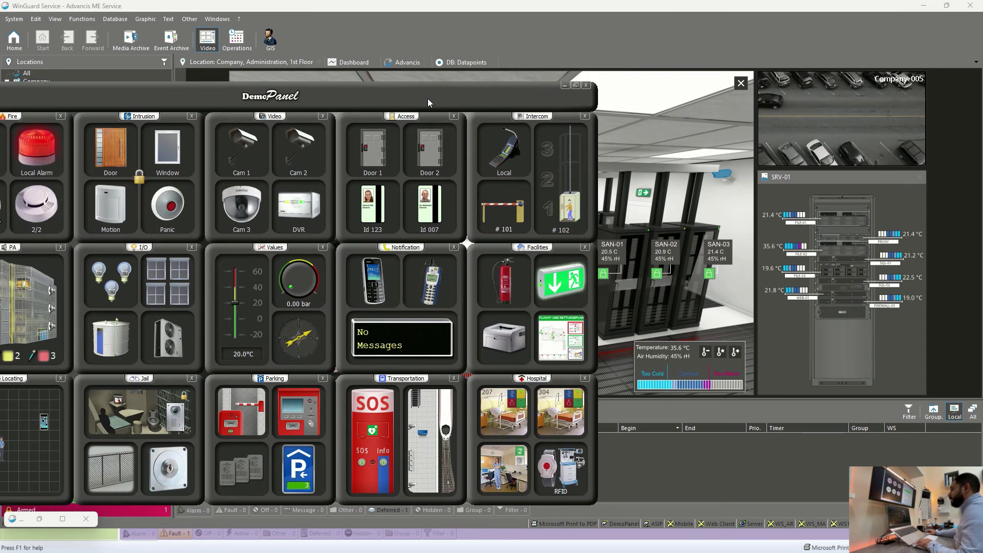
drag(428, 99, 657, 97)
double_click(656, 96)
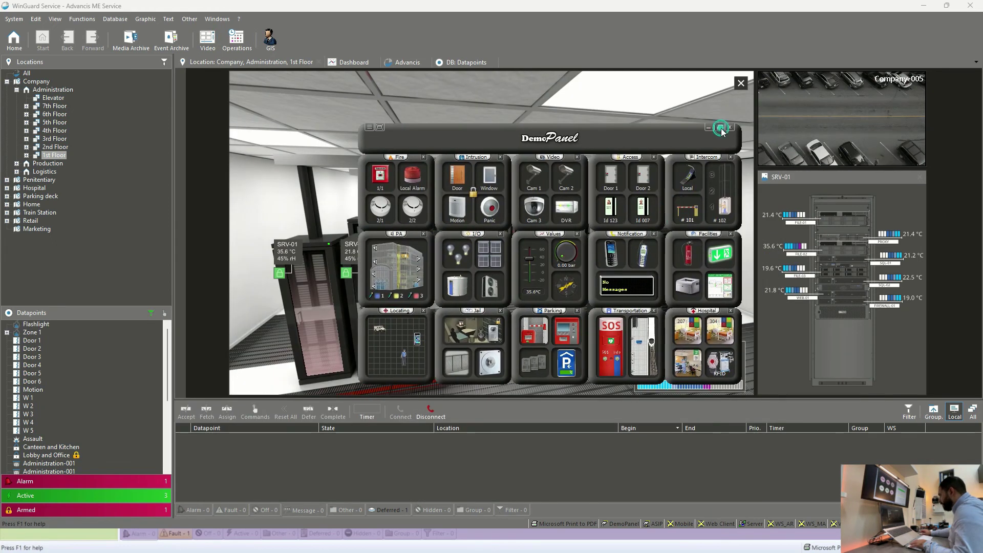
click(722, 129)
drag(724, 133, 595, 119)
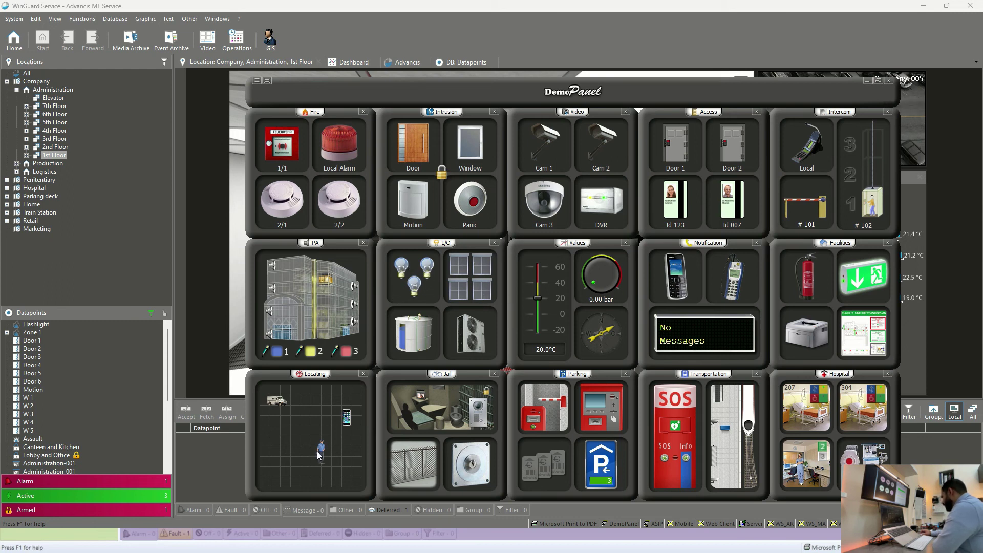
drag(321, 455, 309, 455)
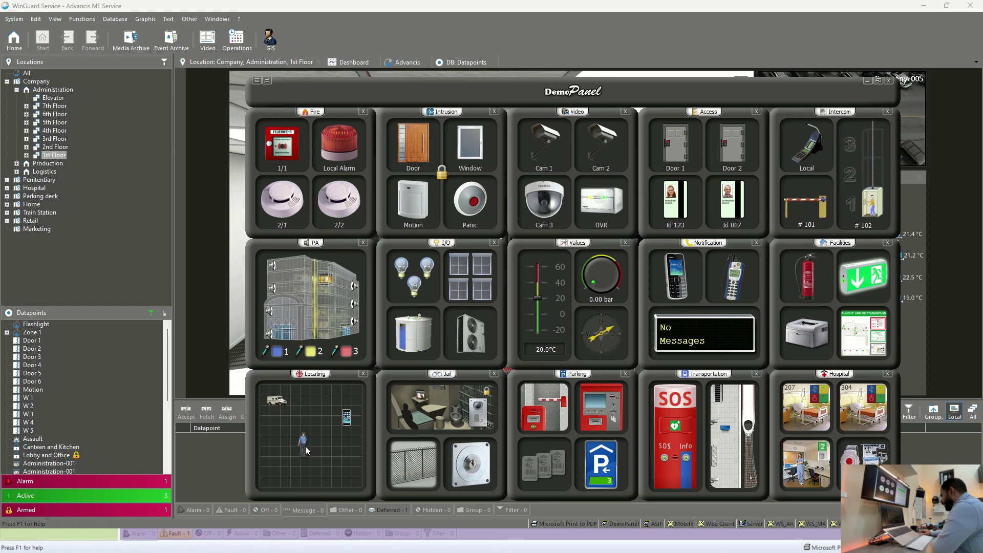